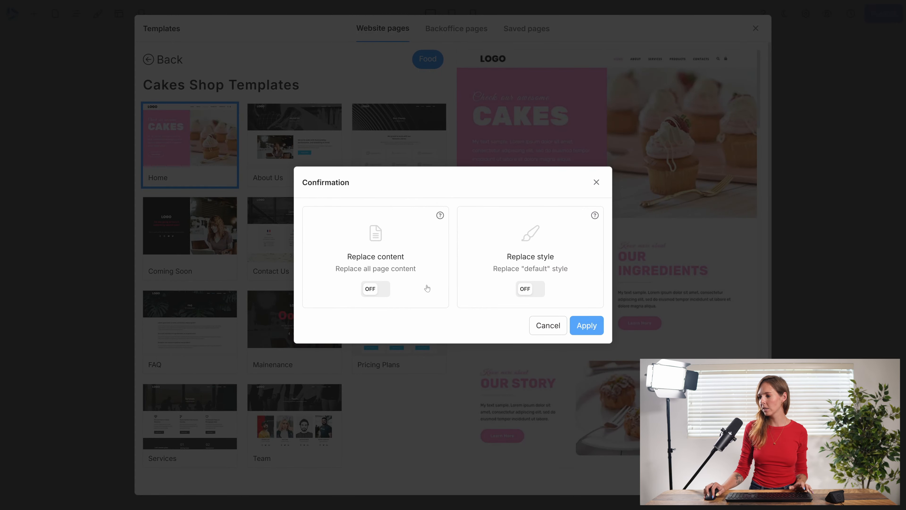
# Apply the Cakes Shop Home template, replacing both the page content and the default style.
pyautogui.click(376, 289)
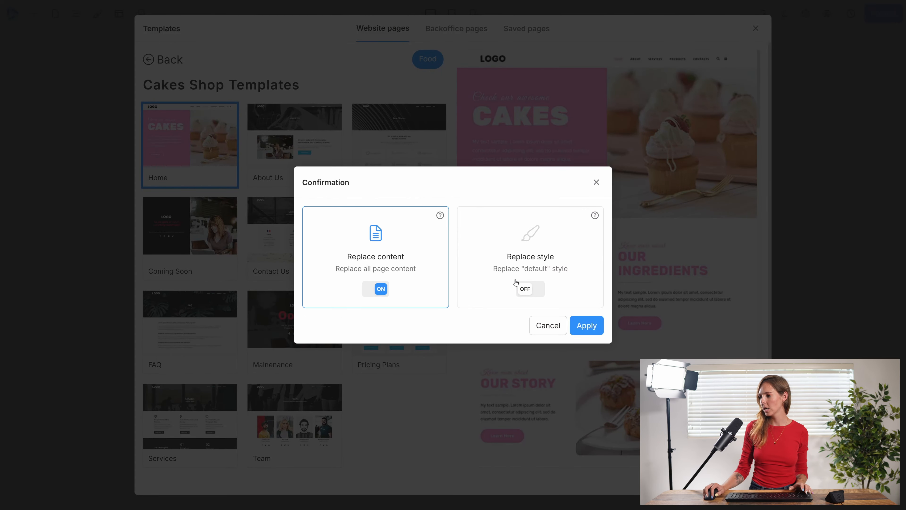
pyautogui.click(530, 289)
pyautogui.click(586, 325)
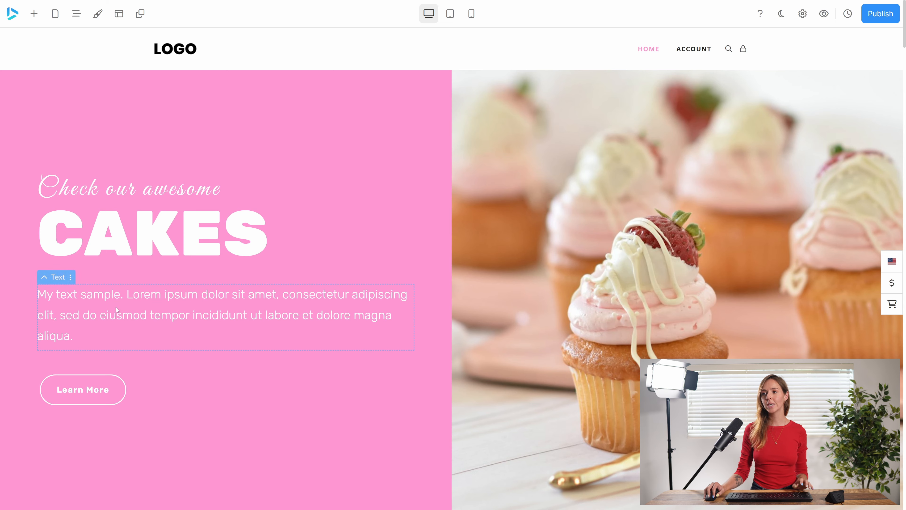
# Add the premade "Subscribe to newsletter" popup with the pink balloons to the page.
pyautogui.click(141, 19)
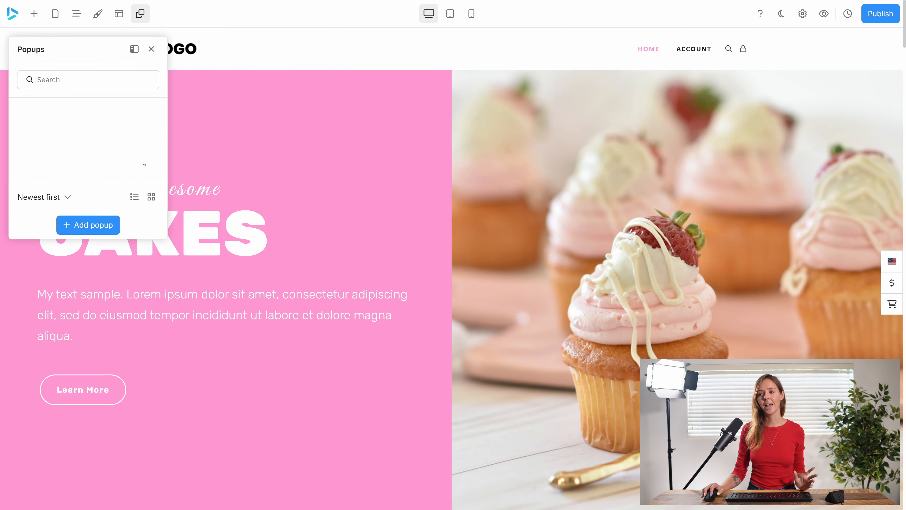
pyautogui.click(84, 225)
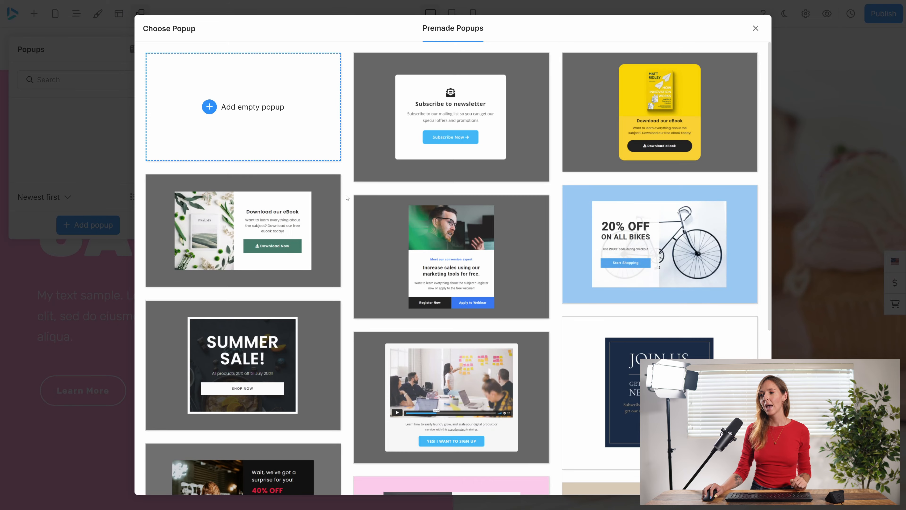
pyautogui.scroll(-6, 467, 250)
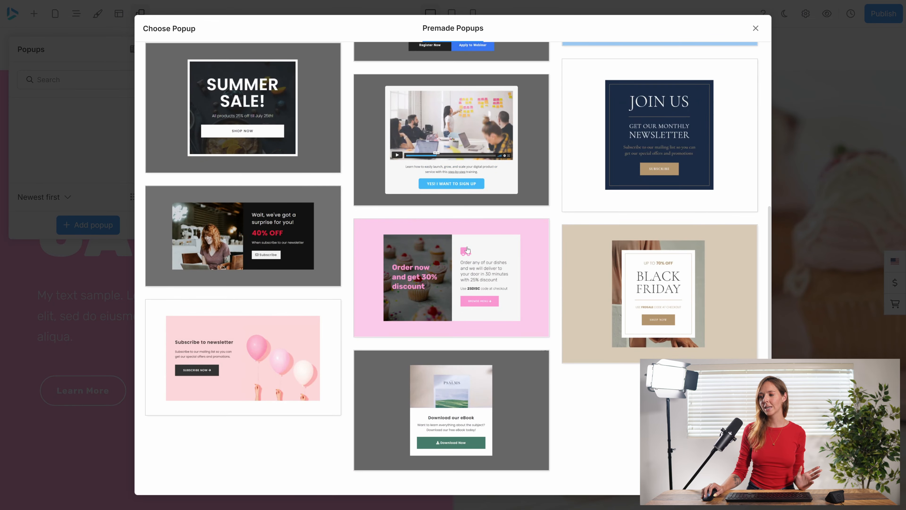
pyautogui.scroll(6, 468, 250)
pyautogui.scroll(-6, 357, 274)
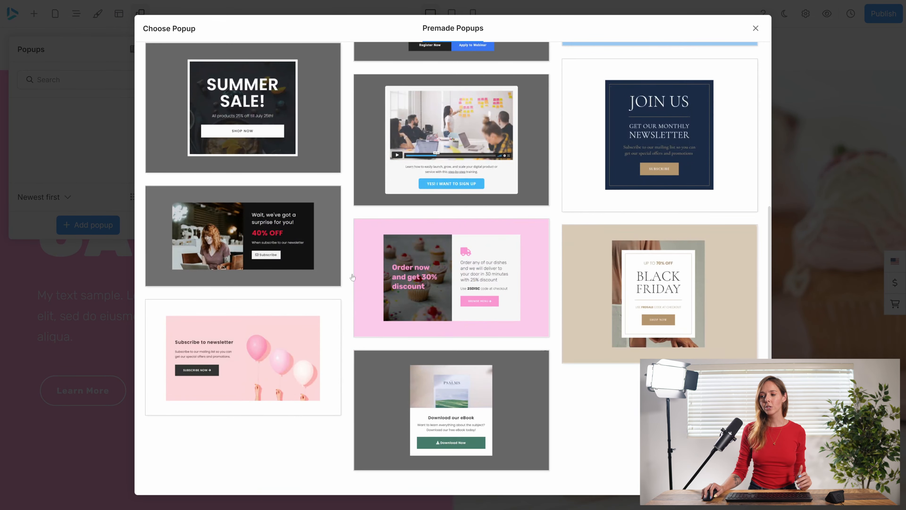
pyautogui.click(267, 341)
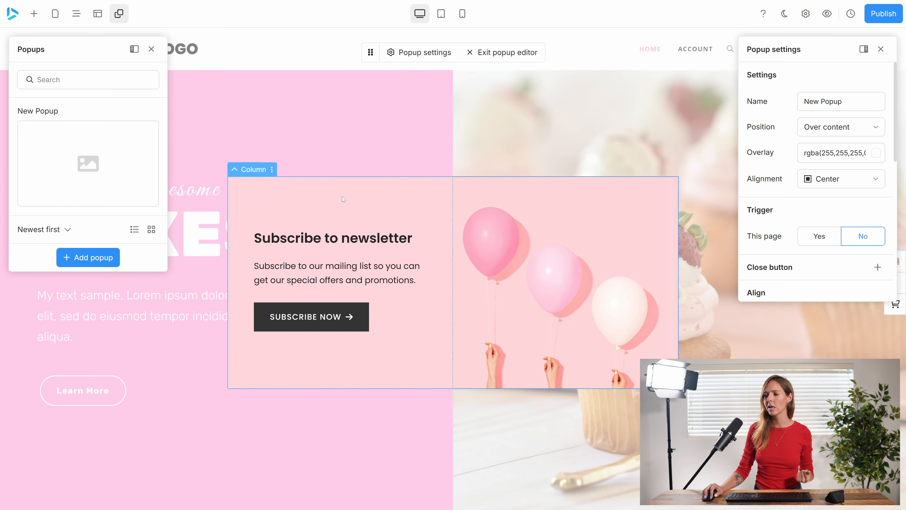
# Check the settings of the popup's text column and its parent row for a background.
pyautogui.click(335, 197)
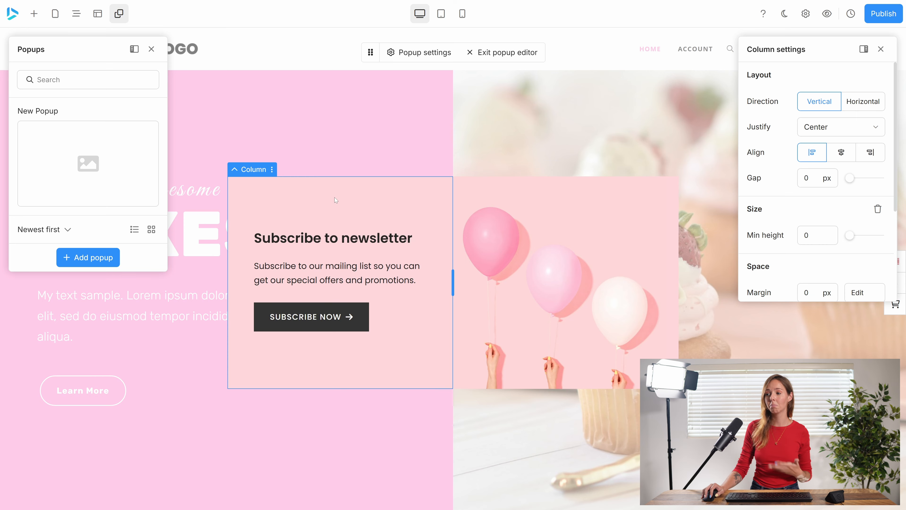
pyautogui.click(235, 170)
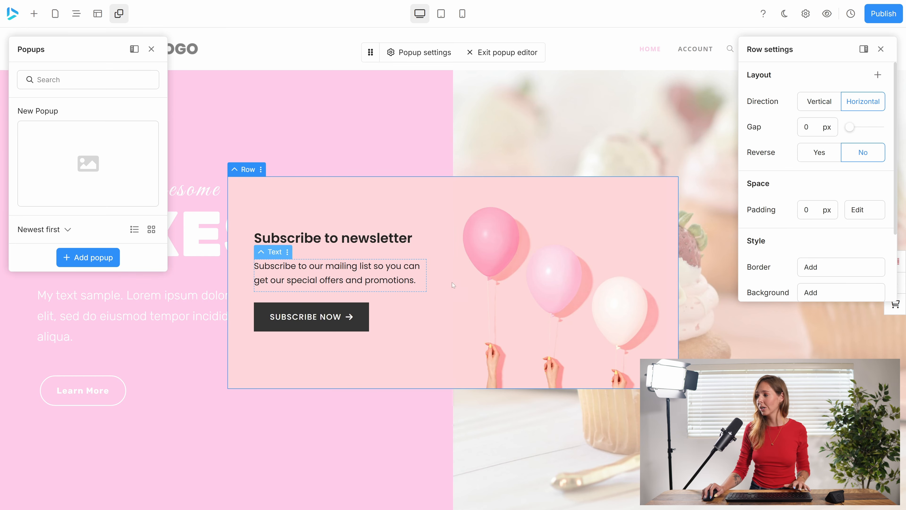
pyautogui.scroll(-3, 828, 204)
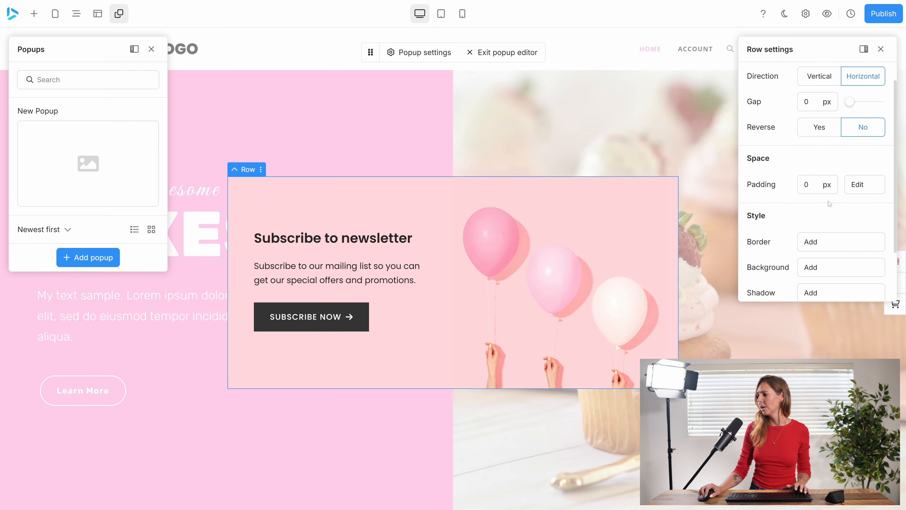
pyautogui.click(353, 199)
pyautogui.scroll(-2, 812, 240)
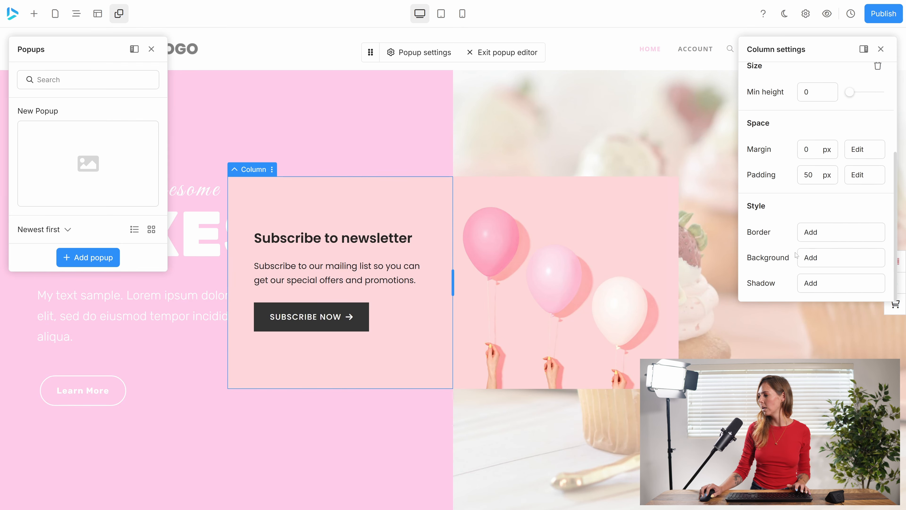
# Change the background color of the whole popup container to the stronger pink #ffb0d6ff.
pyautogui.click(234, 169)
pyautogui.click(233, 169)
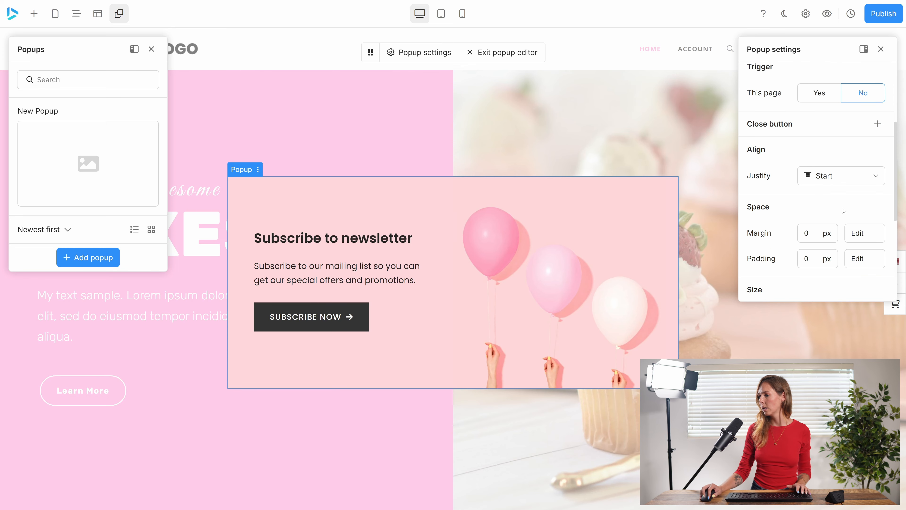
pyautogui.scroll(-5, 844, 210)
pyautogui.click(817, 237)
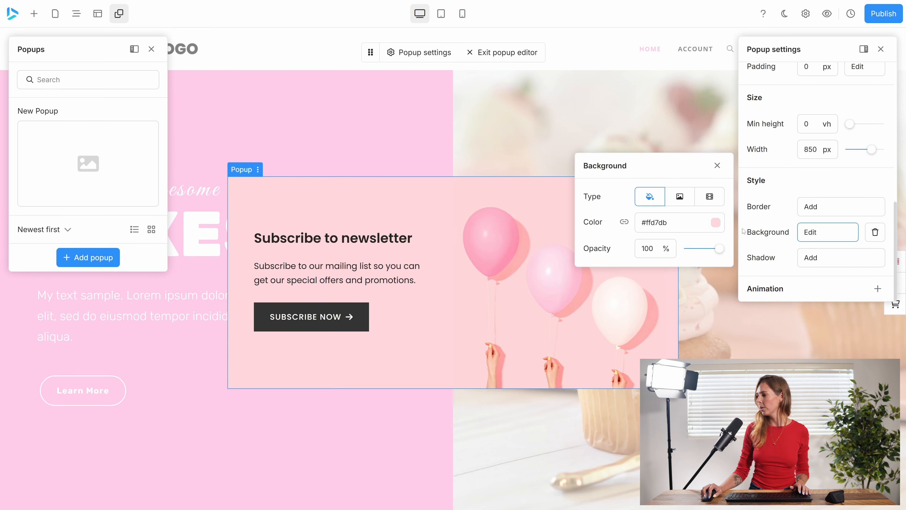
pyautogui.click(716, 222)
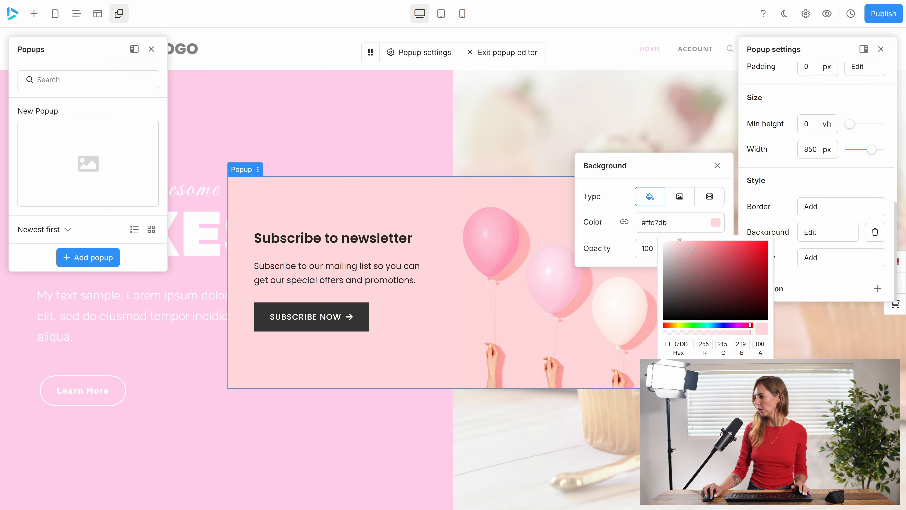
pyautogui.moveTo(679, 244)
pyautogui.mouseDown()
pyautogui.moveTo(690, 248)
pyautogui.moveTo(684, 238)
pyautogui.mouseUp()
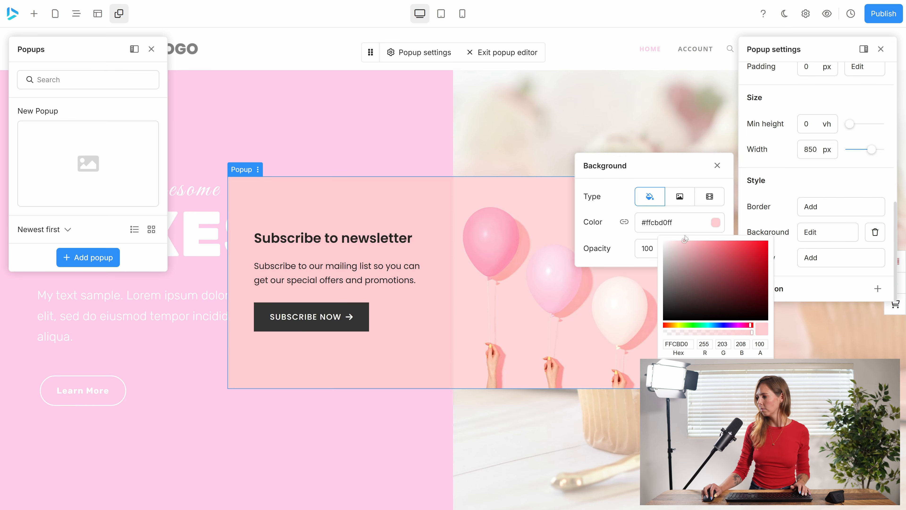
pyautogui.moveTo(750, 330); pyautogui.dragTo(745, 327)
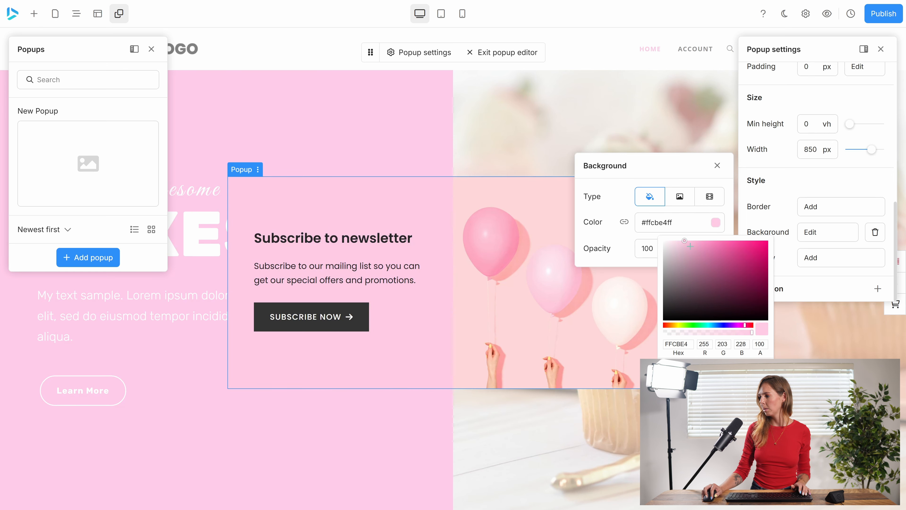
pyautogui.moveTo(685, 241); pyautogui.dragTo(696, 240)
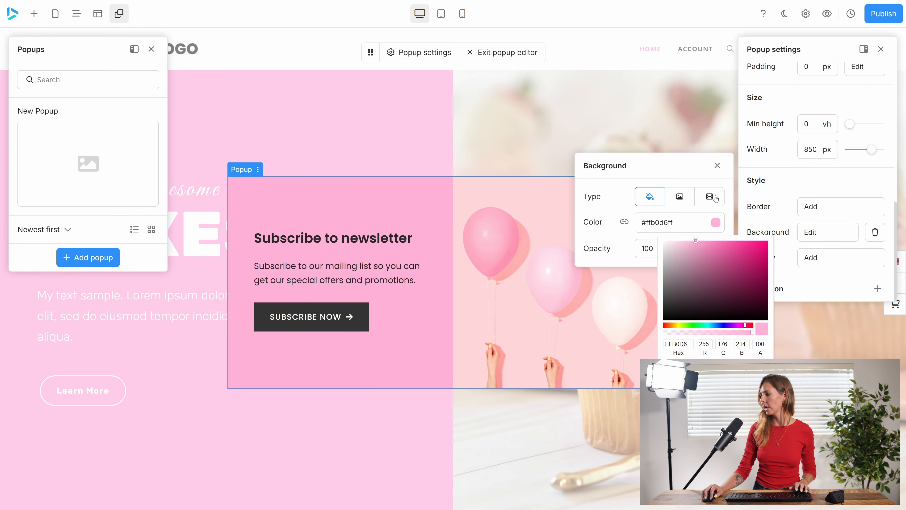
pyautogui.click(673, 222)
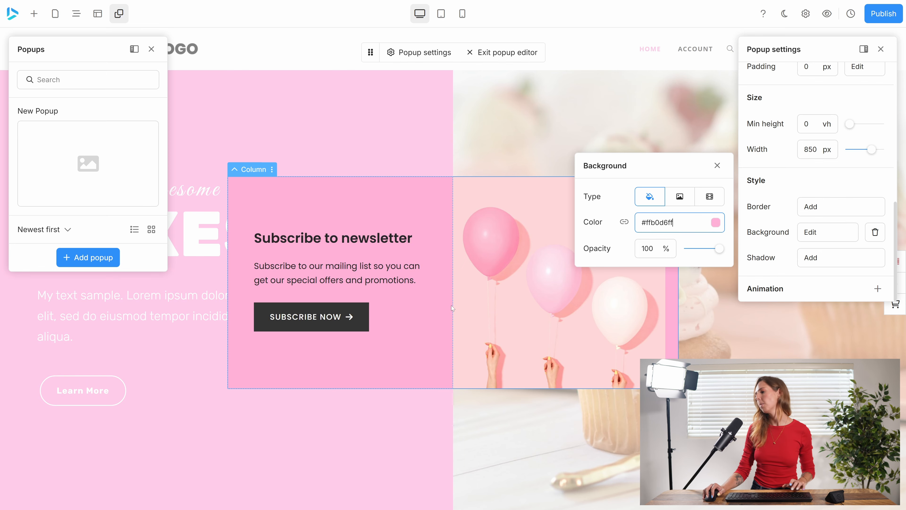
pyautogui.moveTo(720, 249)
pyautogui.mouseDown()
pyautogui.moveTo(700, 251)
pyautogui.moveTo(719, 249)
pyautogui.mouseUp()
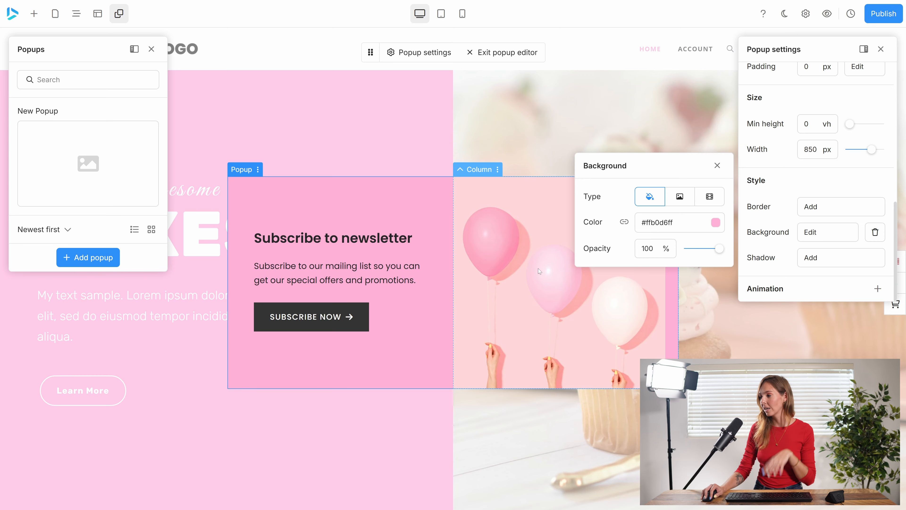
pyautogui.click(717, 165)
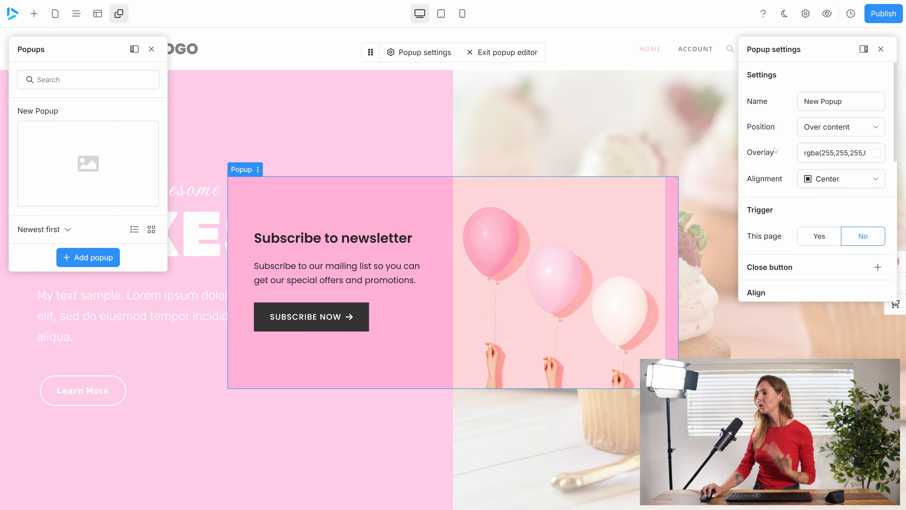
# Rename the popup as "Pink popup".
pyautogui.scroll(-5, 775, 150)
pyautogui.scroll(5, 775, 150)
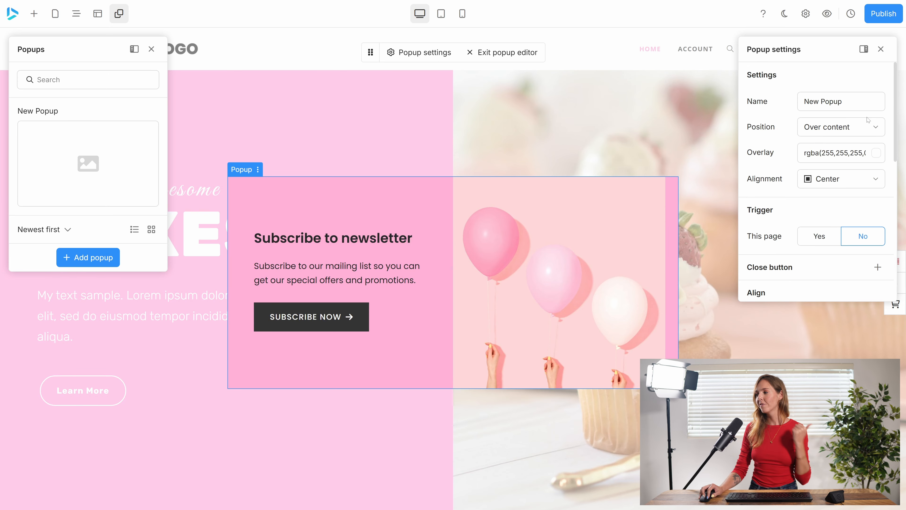
pyautogui.tripleClick(832, 102)
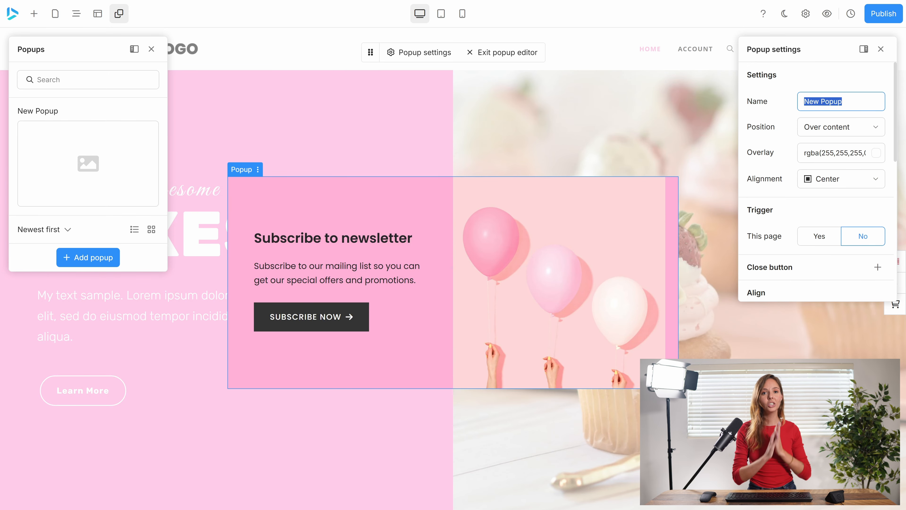
pyautogui.write('P')
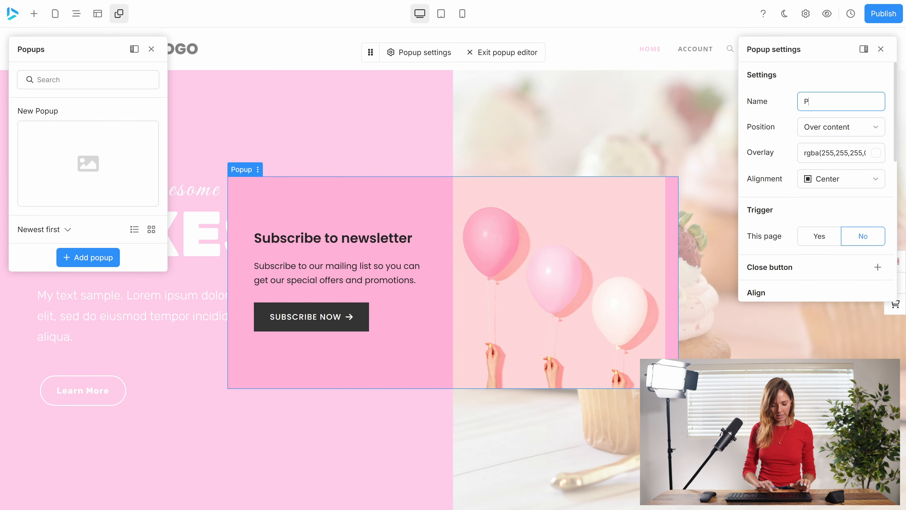
pyautogui.write('ink popup')
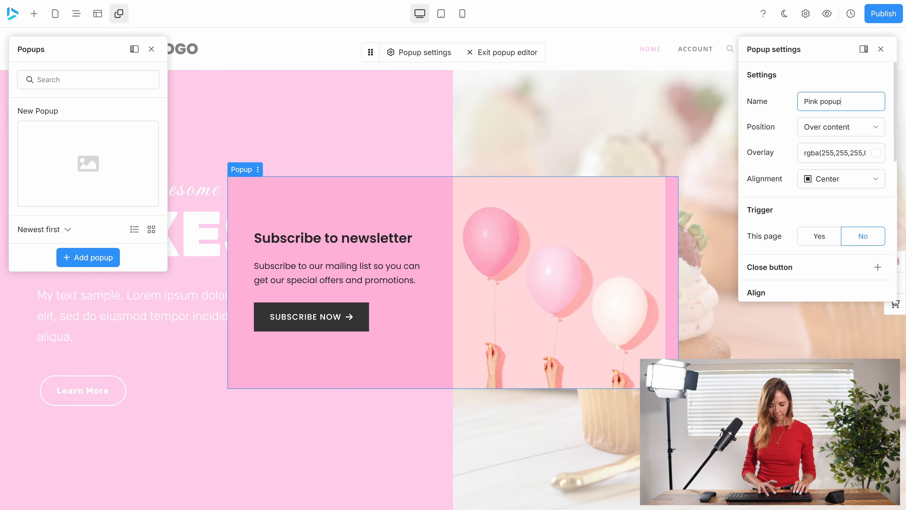
# Try the Push content position for the popup, and return it to Over content.
pyautogui.click(833, 135)
pyautogui.click(841, 175)
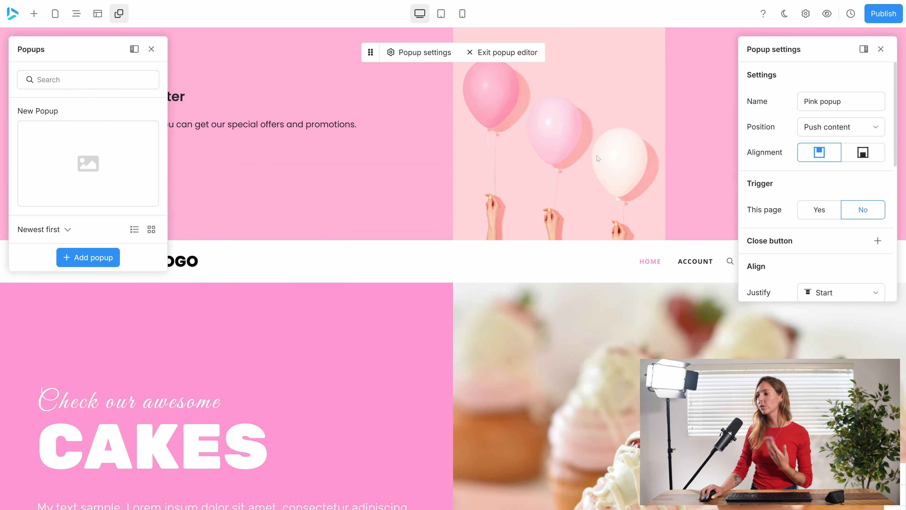
pyautogui.click(812, 131)
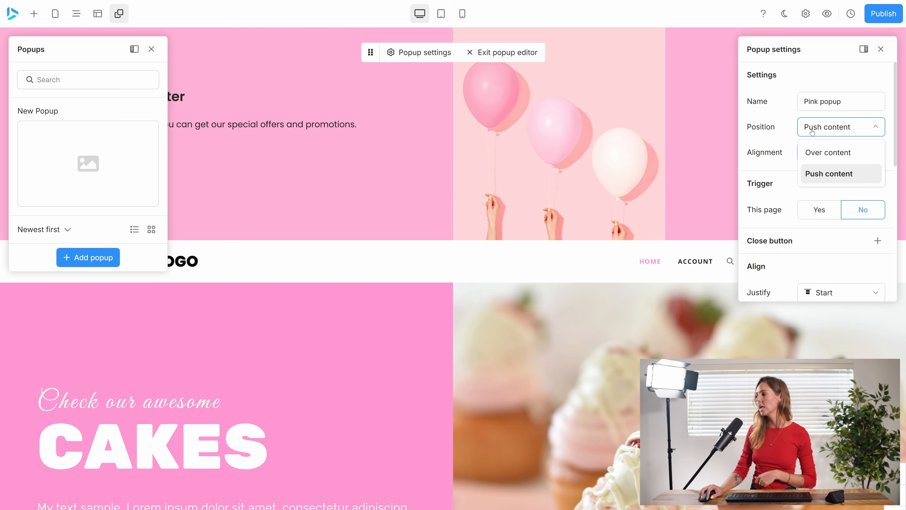
pyautogui.click(808, 154)
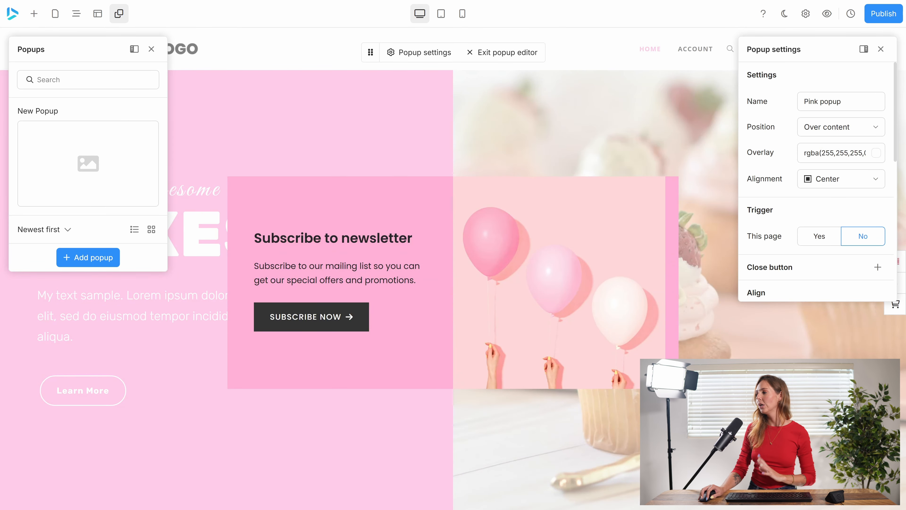
# Raise the opacity of the popup's white overlay to 58 (#ffffff96).
pyautogui.click(875, 155)
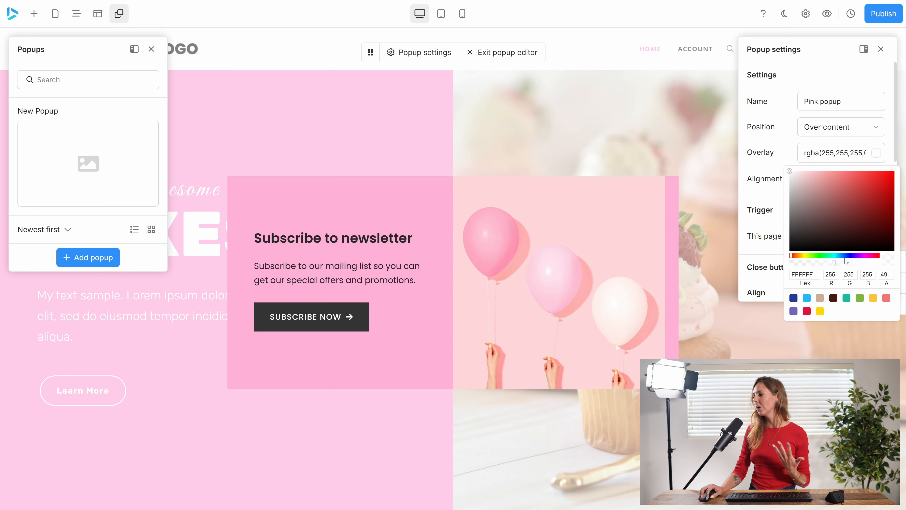
pyautogui.moveTo(846, 264)
pyautogui.mouseDown()
pyautogui.moveTo(871, 265)
pyautogui.moveTo(843, 264)
pyautogui.mouseUp()
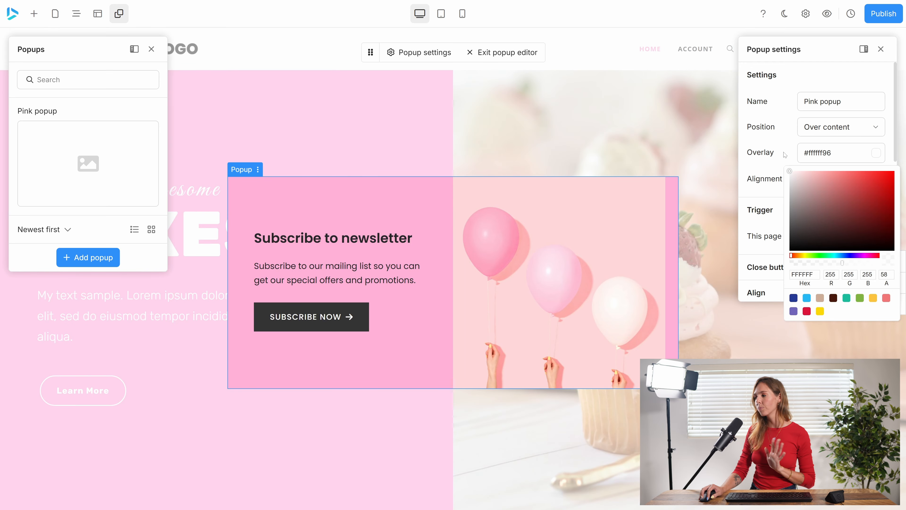
pyautogui.click(787, 156)
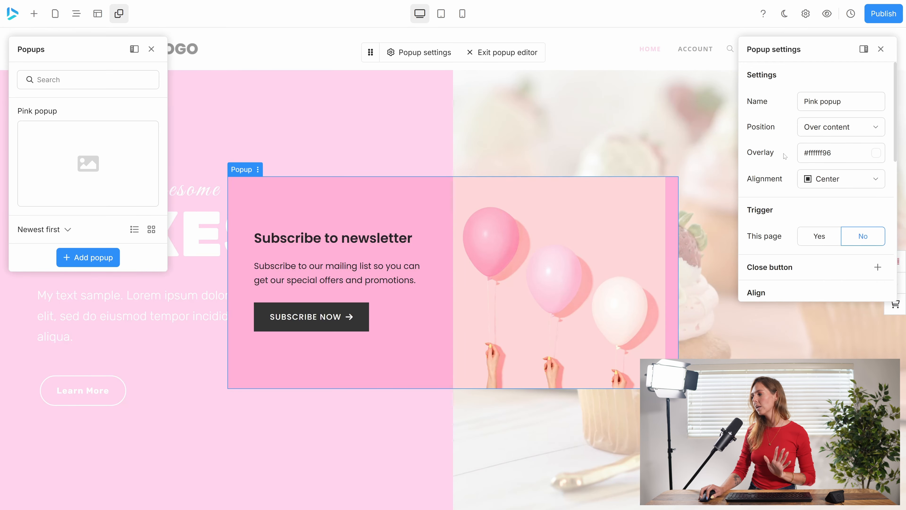
# Try the Left and Right alignments for the popup, and return it to Center.
pyautogui.click(852, 185)
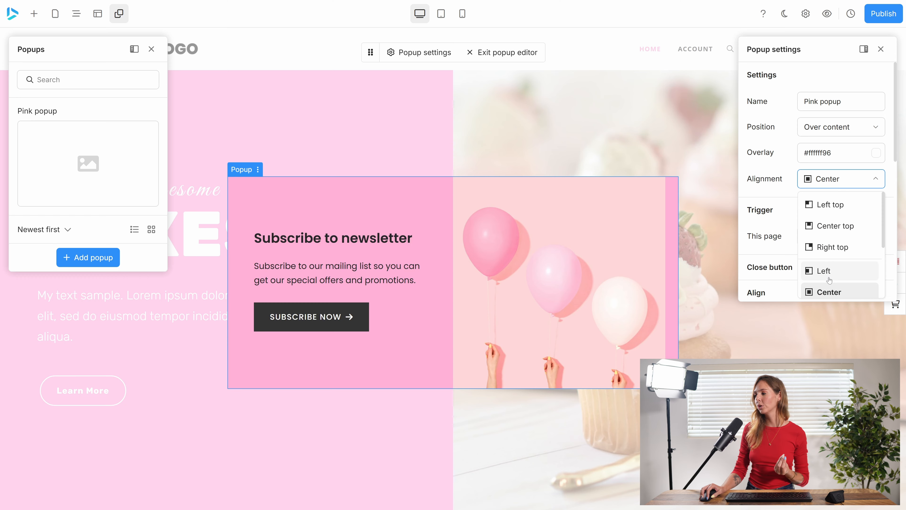
pyautogui.click(828, 279)
pyautogui.click(851, 186)
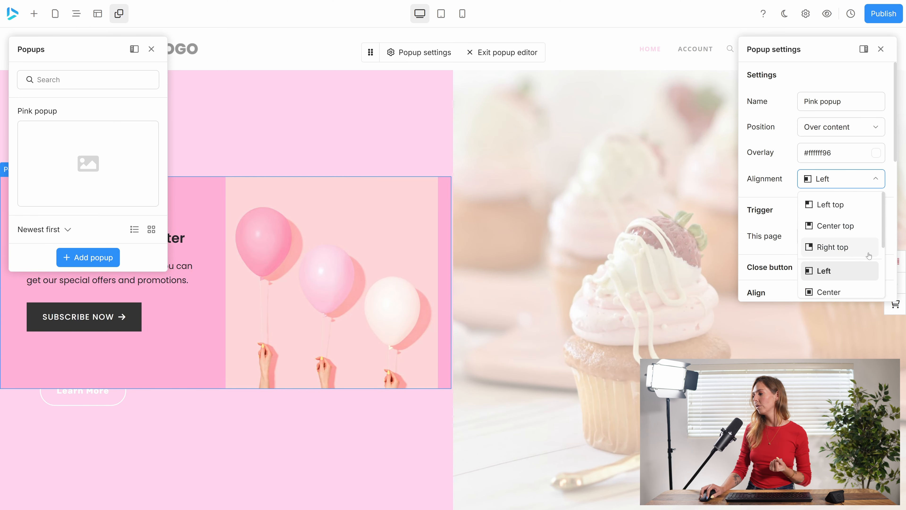
pyautogui.scroll(-2, 830, 279)
pyautogui.click(830, 271)
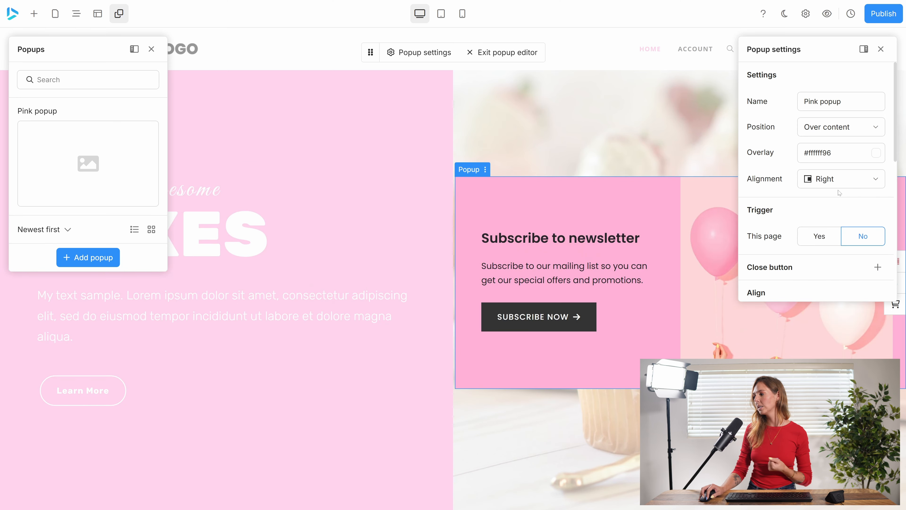
pyautogui.click(839, 182)
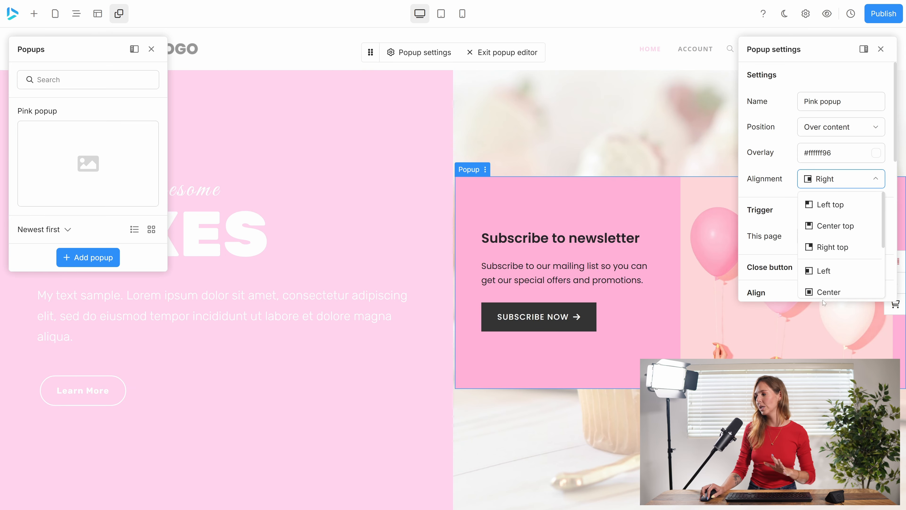
pyautogui.click(817, 291)
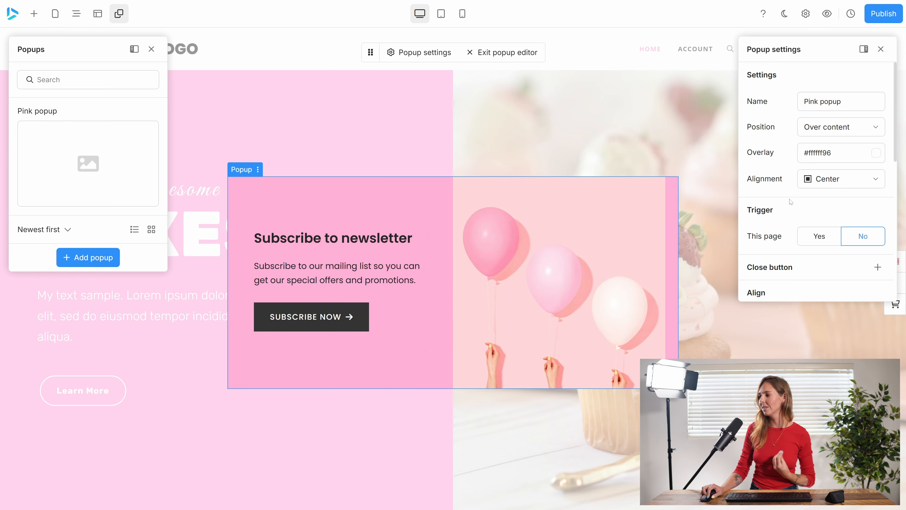
# Enable the popup's trigger on this page, try the Exit intent event, and return the event to Page load.
pyautogui.scroll(-2, 776, 202)
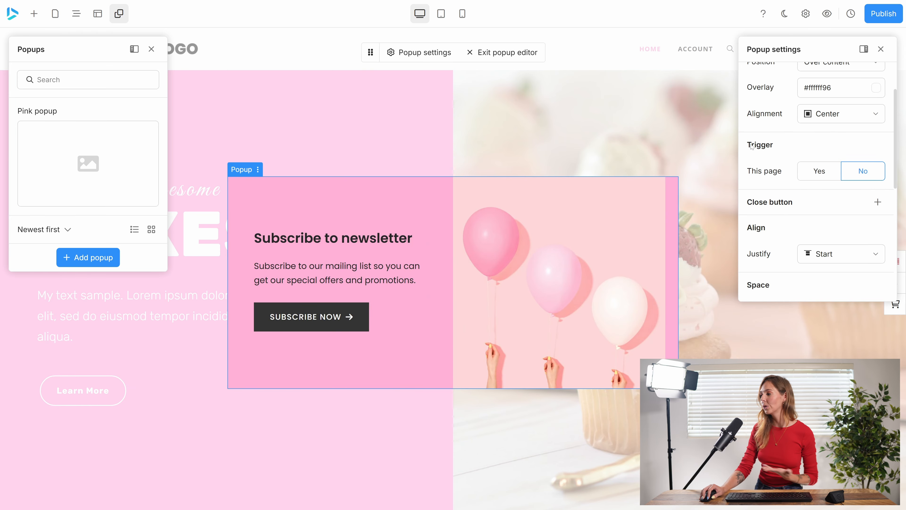
pyautogui.click(814, 172)
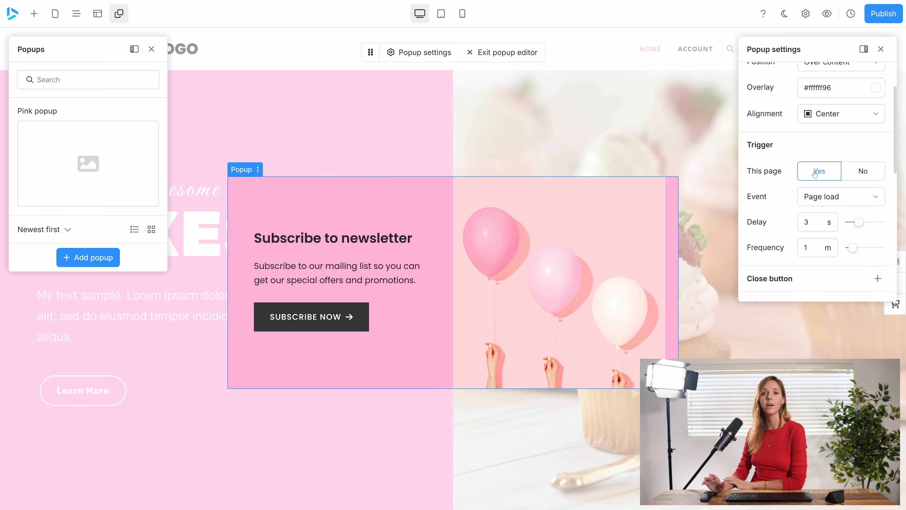
pyautogui.click(827, 199)
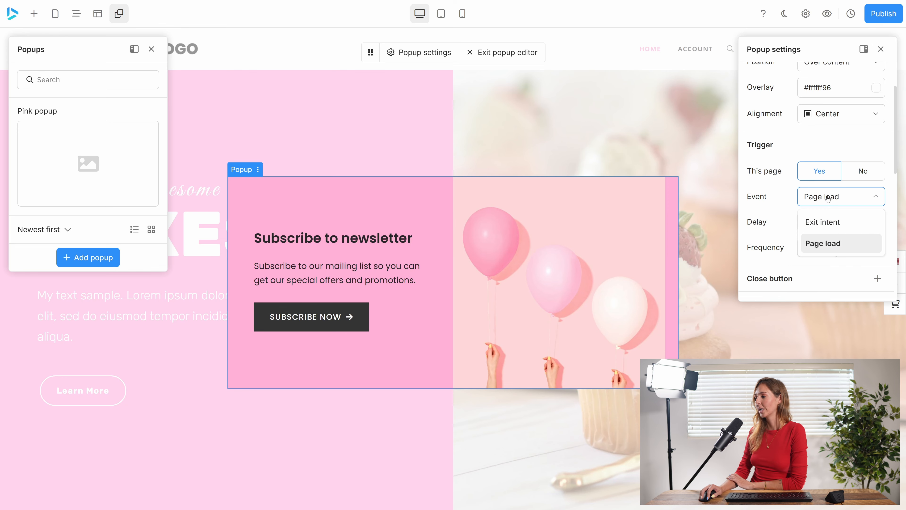
pyautogui.click(830, 223)
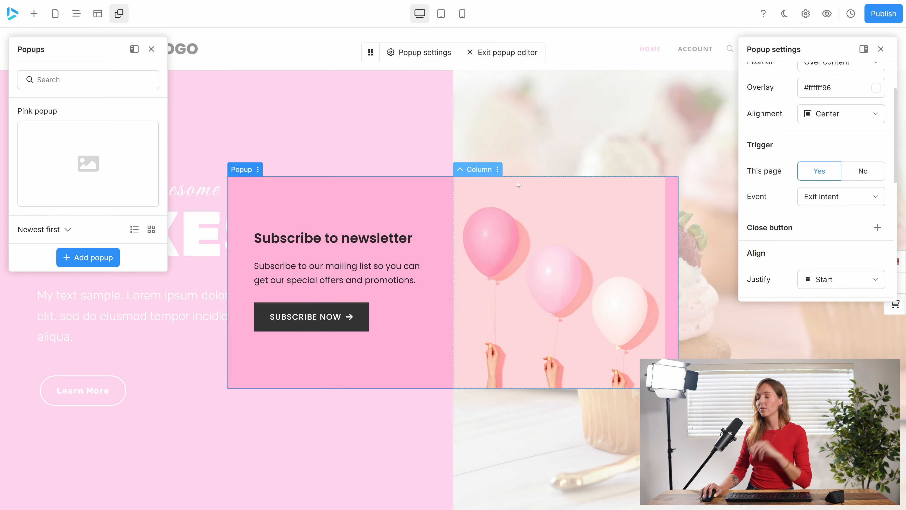
pyautogui.click(844, 203)
pyautogui.click(821, 238)
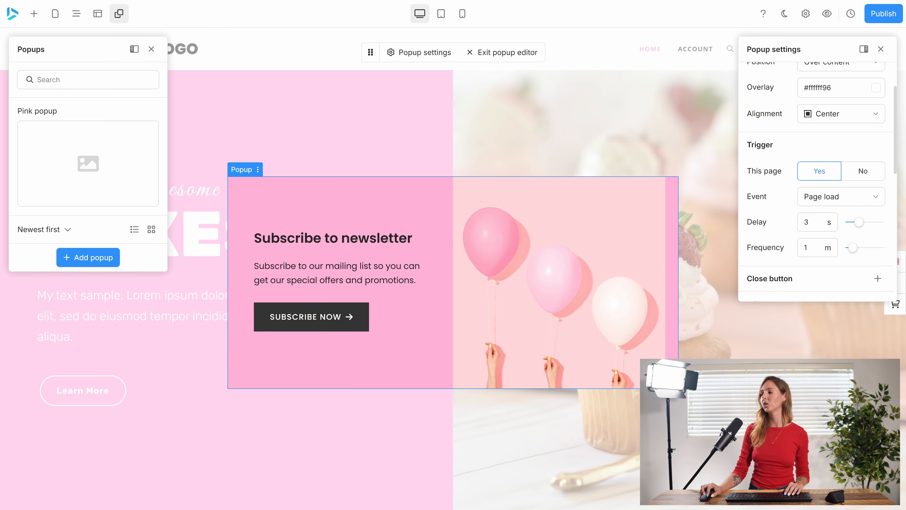
# Add a close button to the popup with the default icon, color and size.
pyautogui.scroll(-2, 804, 228)
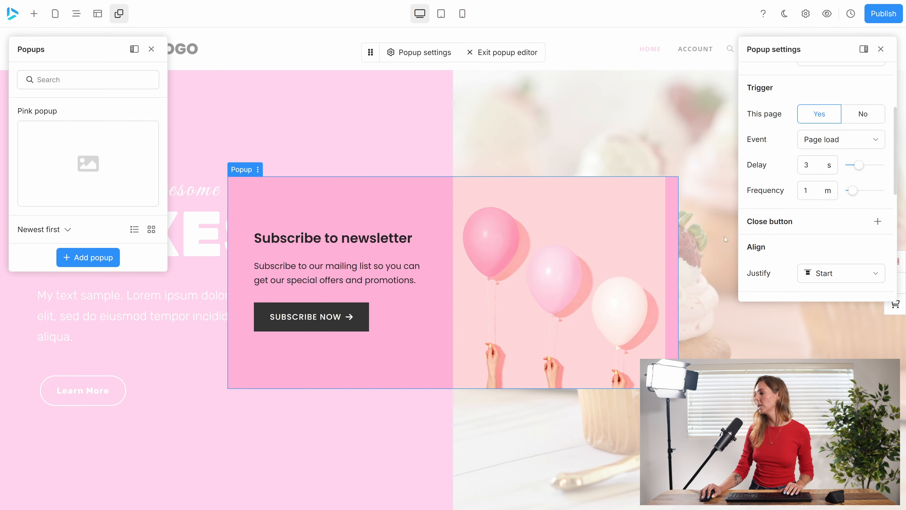
pyautogui.click(877, 221)
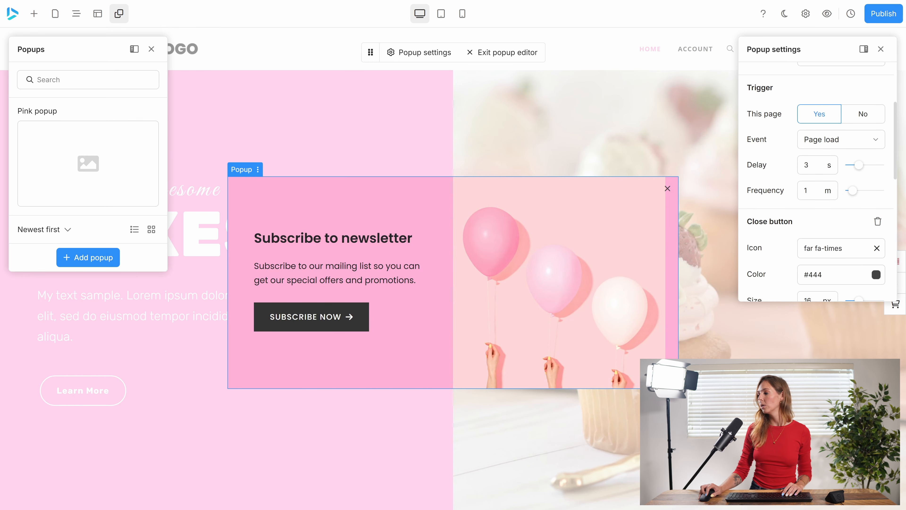
pyautogui.scroll(-3, 814, 236)
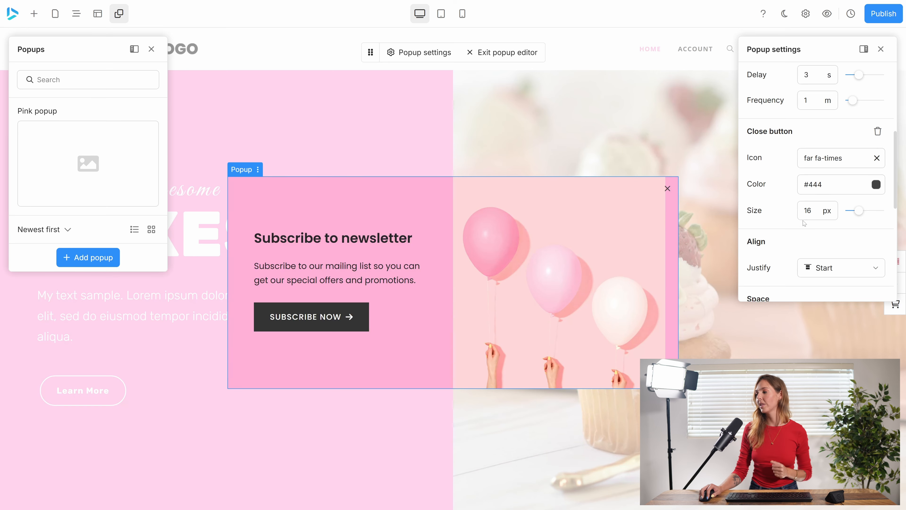
# Try the Center and Space around justification for the popup's content, and return it to Start.
pyautogui.scroll(-3, 810, 222)
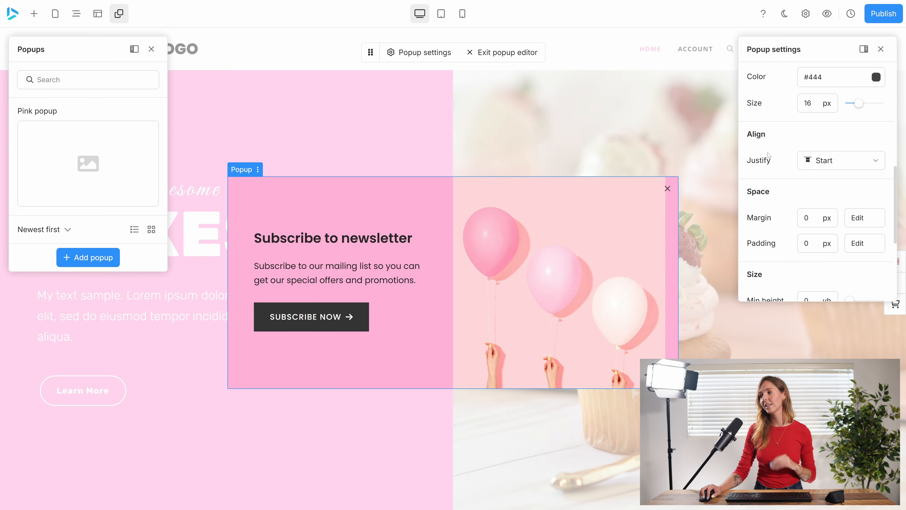
pyautogui.click(835, 161)
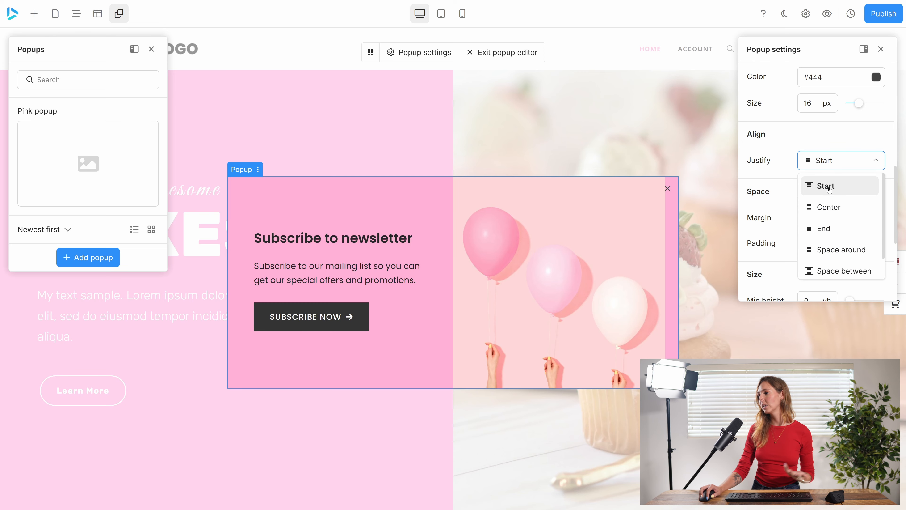
pyautogui.click(829, 207)
pyautogui.click(834, 164)
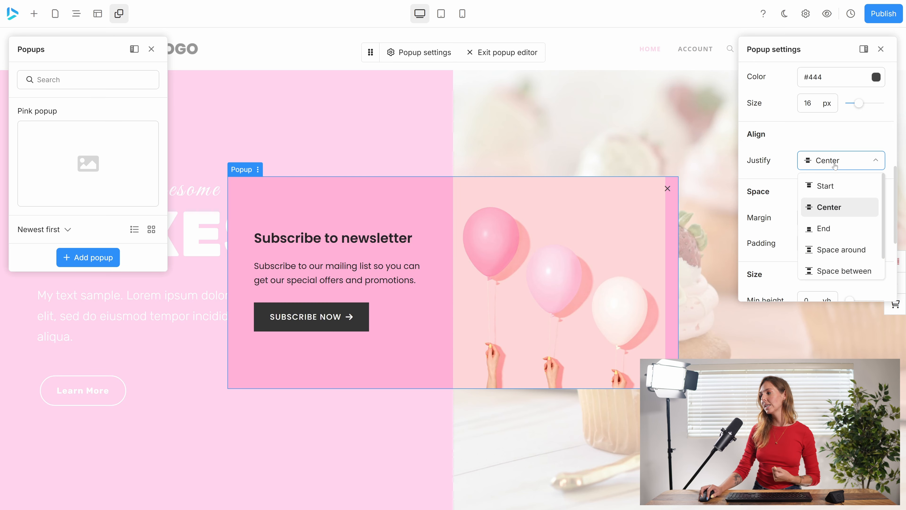
pyautogui.click(830, 249)
pyautogui.click(821, 161)
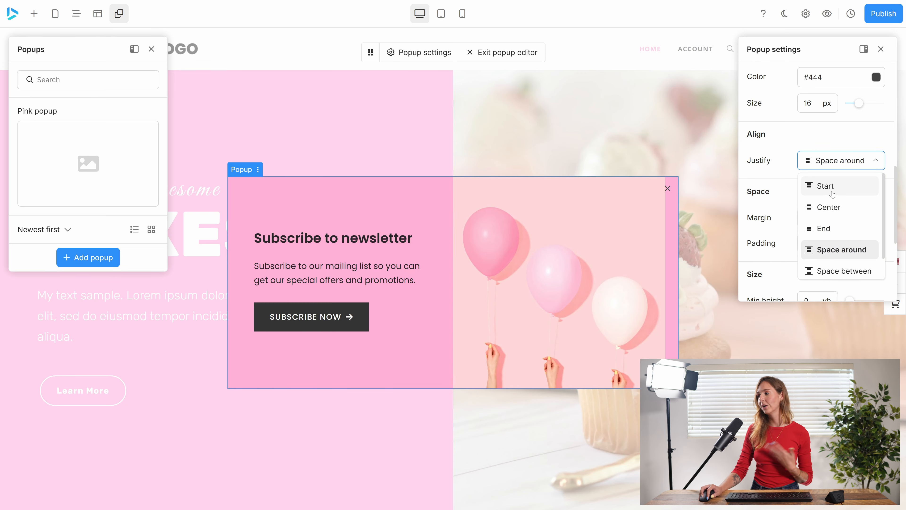
pyautogui.click(829, 187)
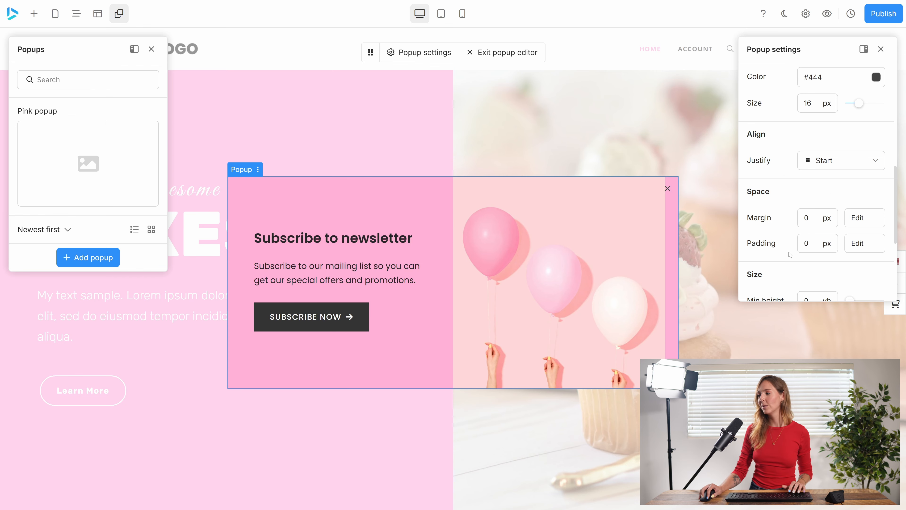
# Try the popup at 100 vh minimum height and 1170 px width, and set it to 41 vh and 850 px.
pyautogui.scroll(-2, 790, 261)
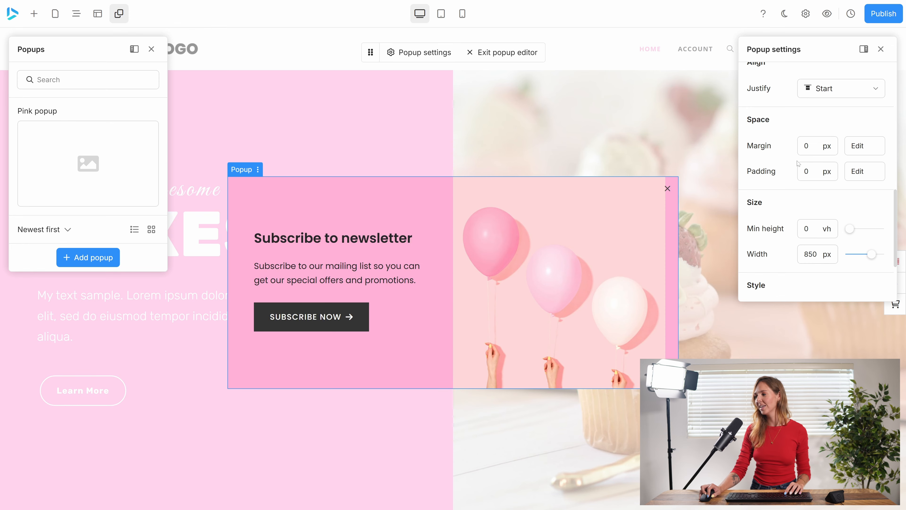
pyautogui.scroll(-4, 847, 128)
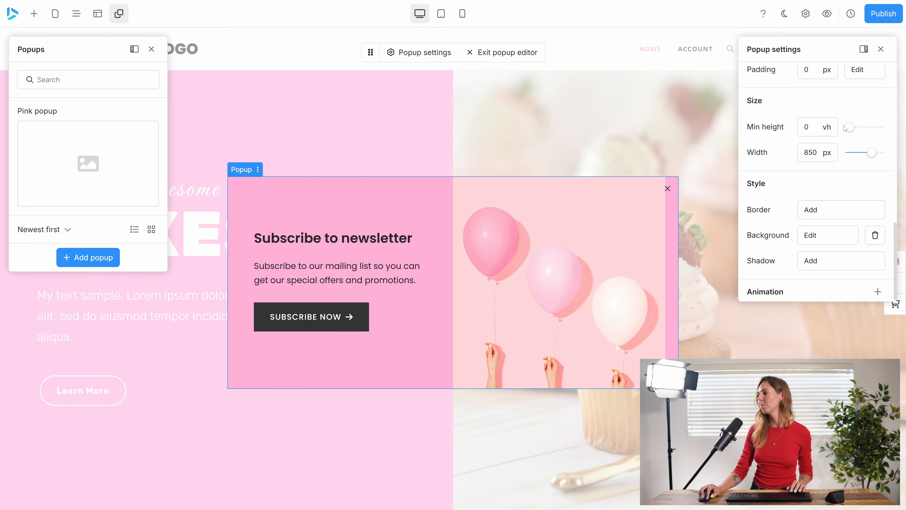
pyautogui.moveTo(848, 128); pyautogui.dragTo(901, 128)
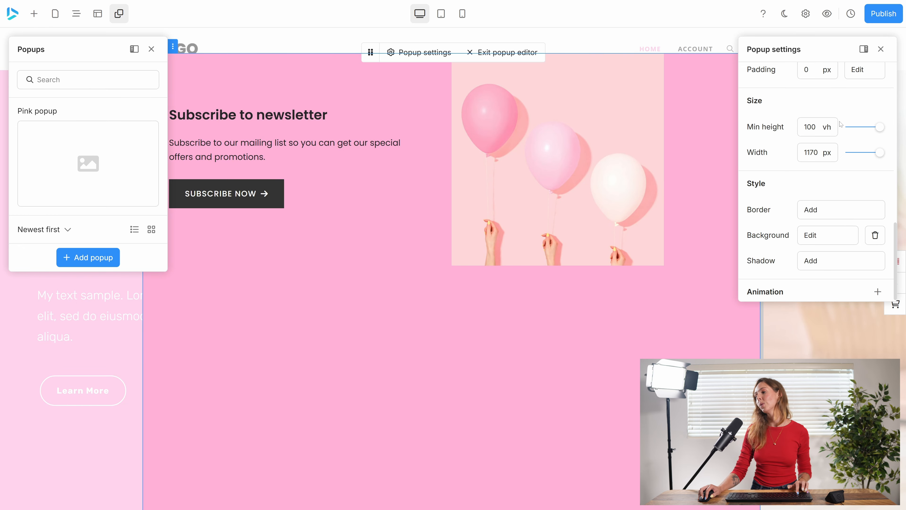
pyautogui.moveTo(880, 127); pyautogui.dragTo(872, 158)
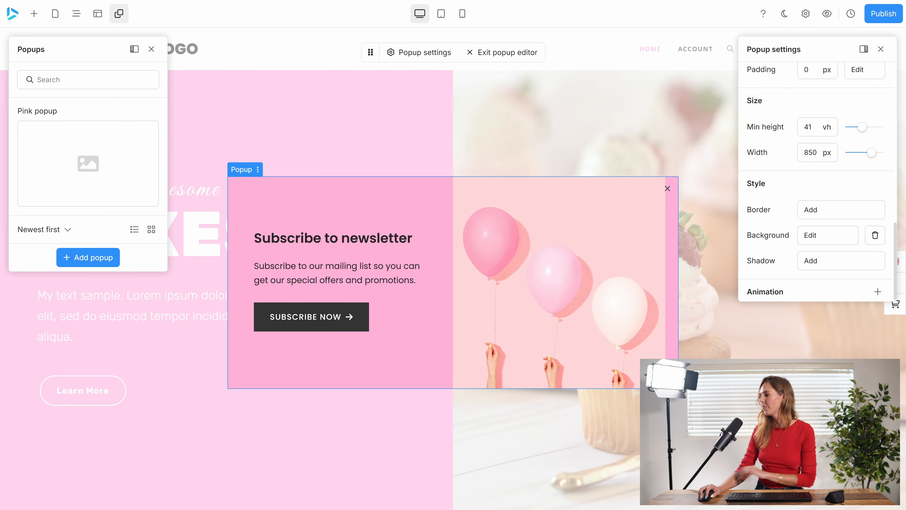
# Add a border and a shadow to the popup, both with their default settings.
pyautogui.click(806, 208)
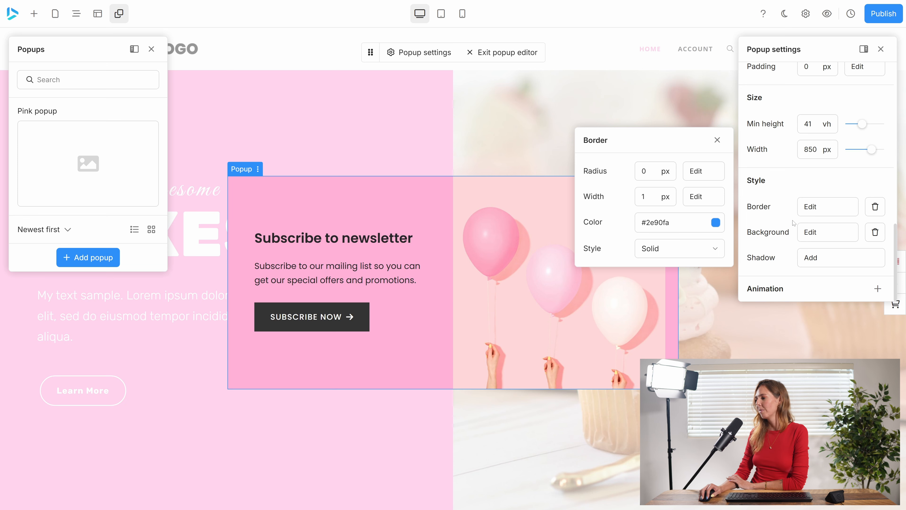
pyautogui.click(717, 140)
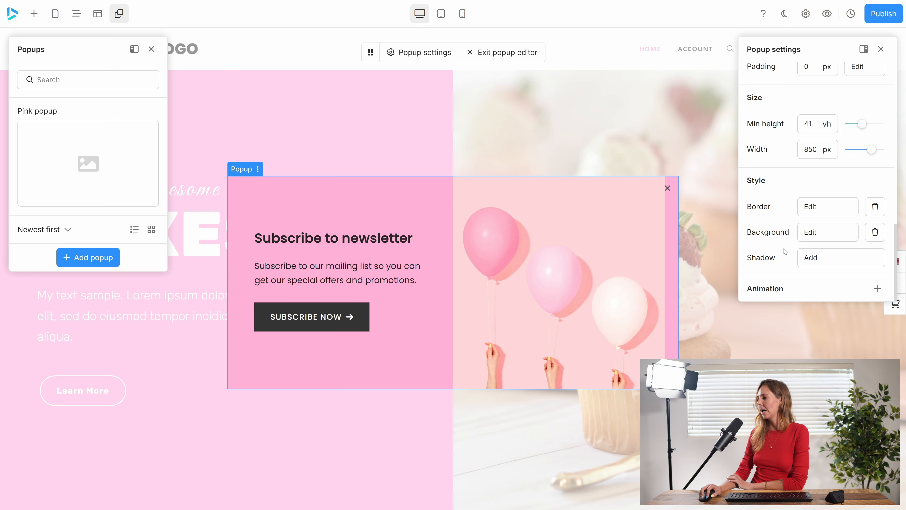
pyautogui.click(818, 262)
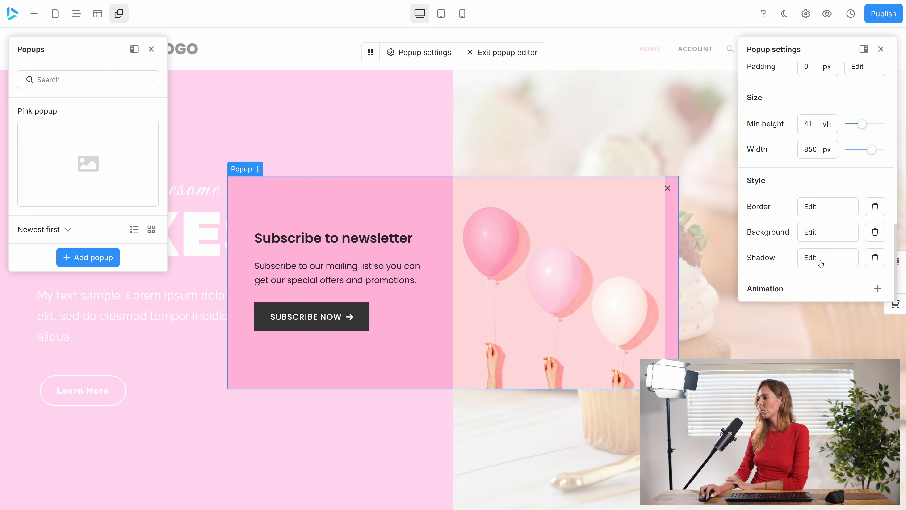
pyautogui.click(717, 191)
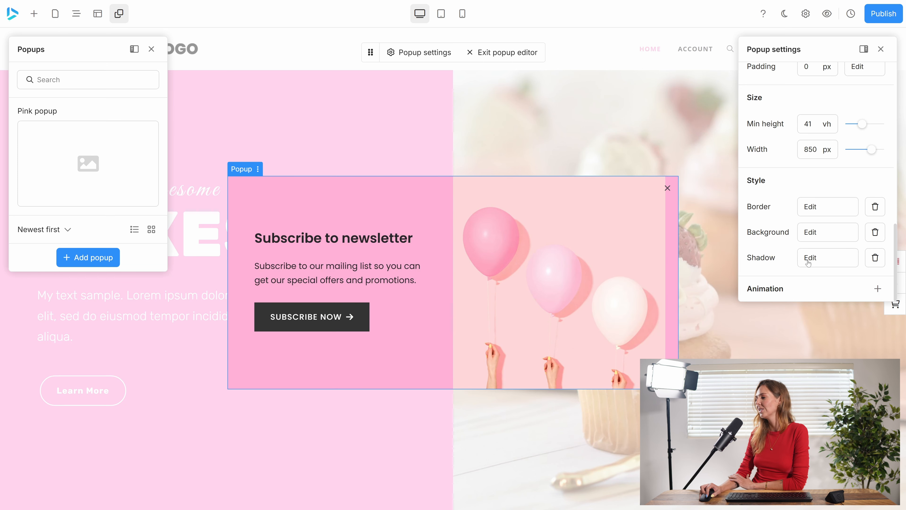
# Add an animation to the popup, keep the Fade style, and review the other animation options.
pyautogui.click(877, 288)
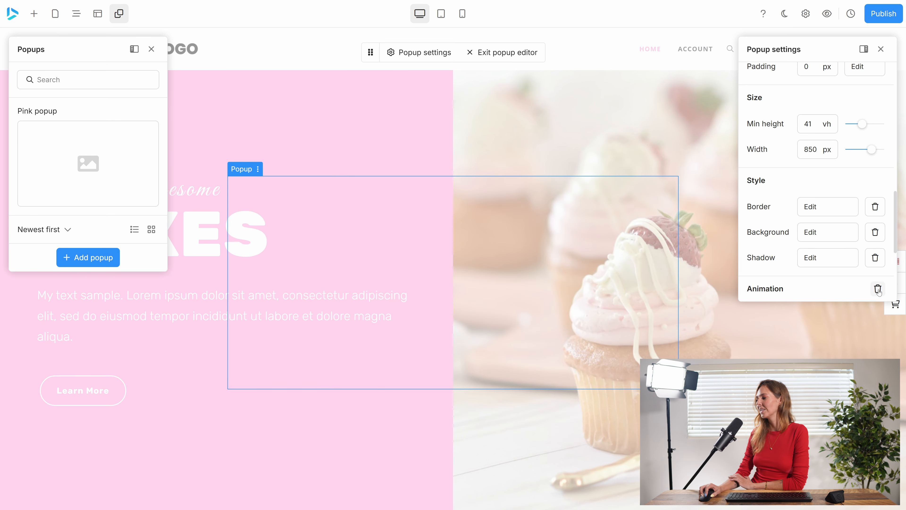
pyautogui.scroll(-5, 780, 237)
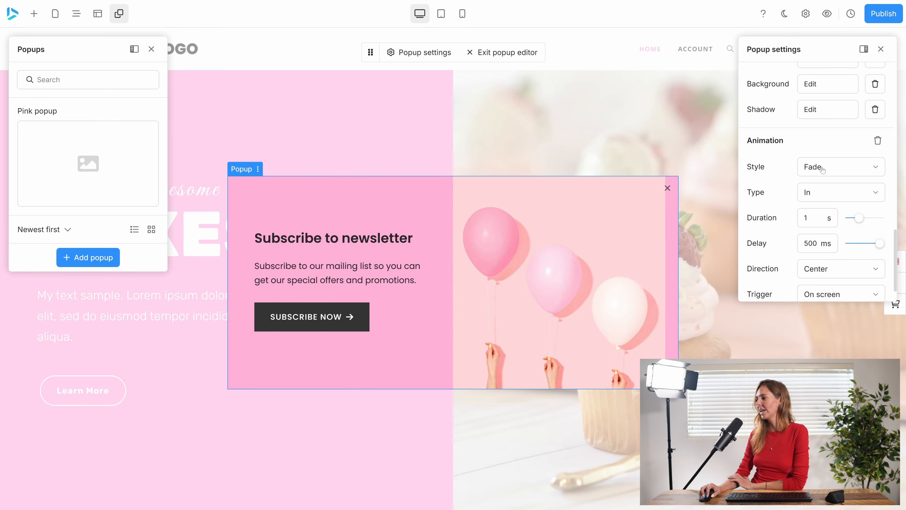
pyautogui.click(828, 168)
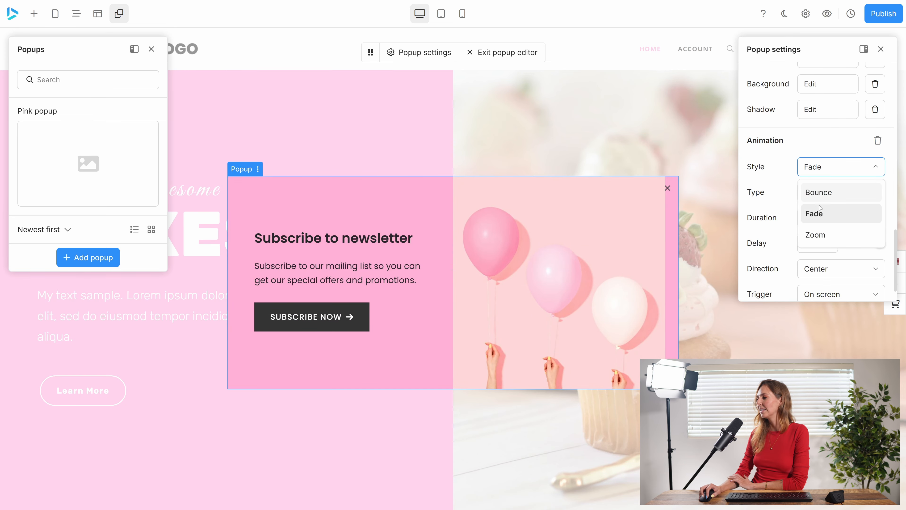
pyautogui.click(823, 167)
pyautogui.scroll(-1, 839, 258)
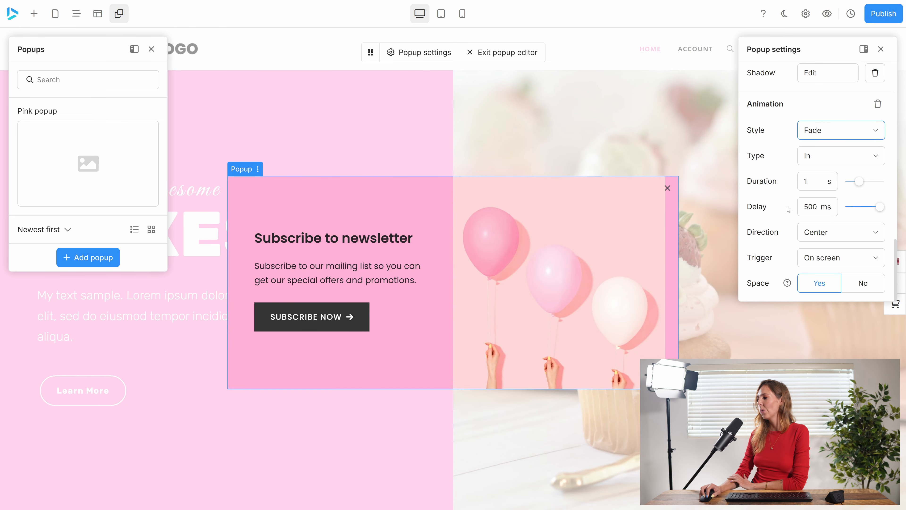
pyautogui.scroll(6, 816, 178)
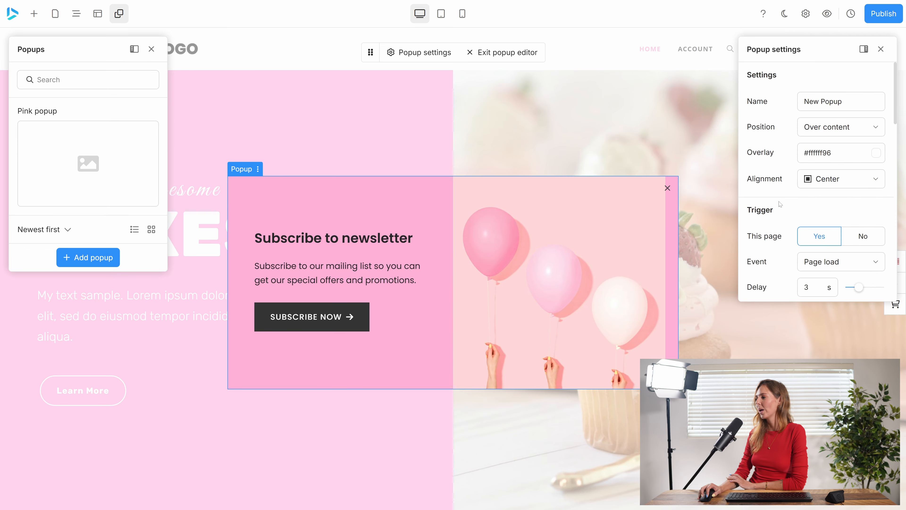
# Examine the settings of the popup's heading, text, subscribe button and image column, and look over the general popup settings again.
pyautogui.click(335, 243)
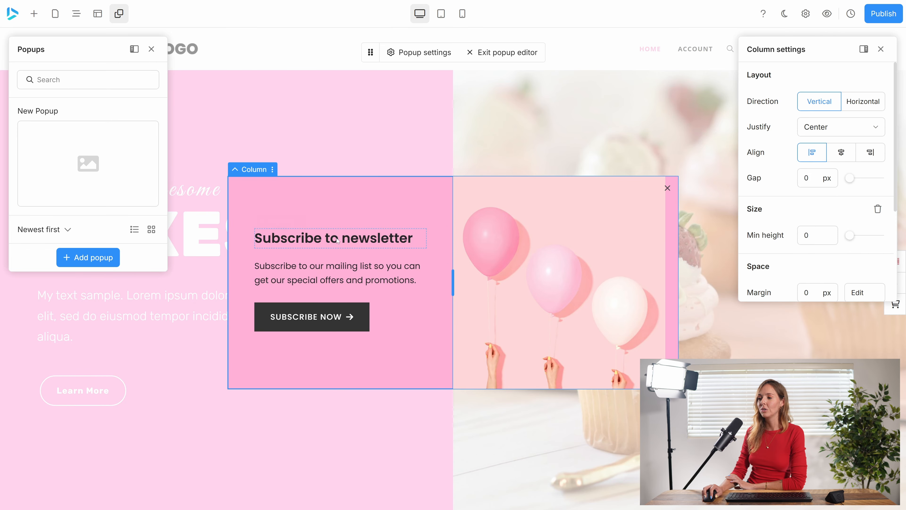
pyautogui.click(335, 245)
pyautogui.click(337, 273)
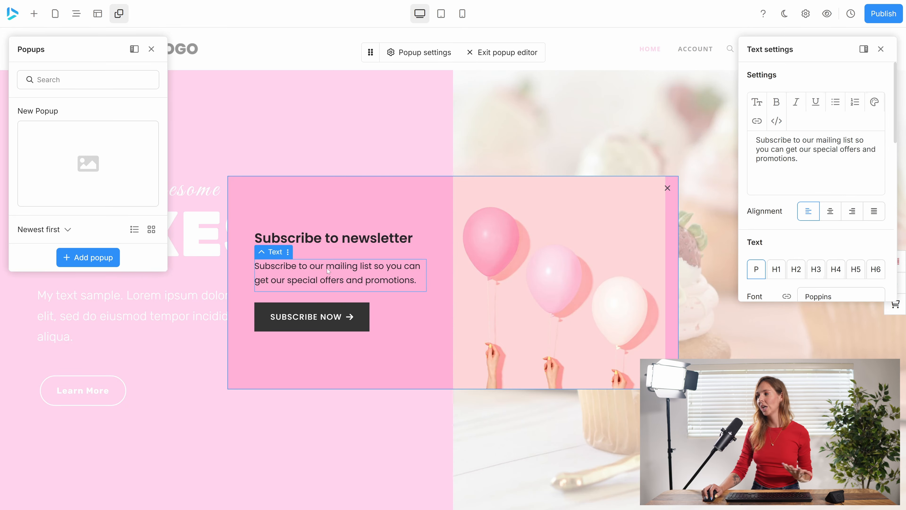
pyautogui.click(341, 329)
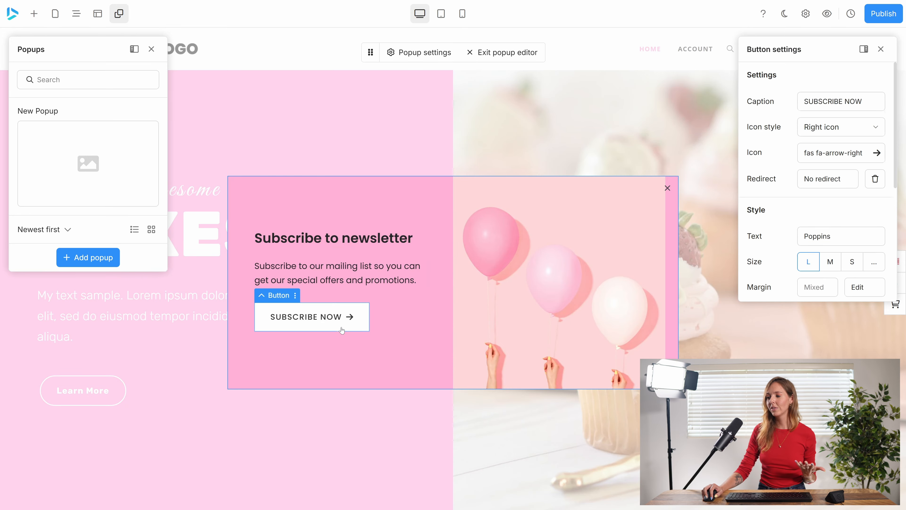
pyautogui.click(571, 275)
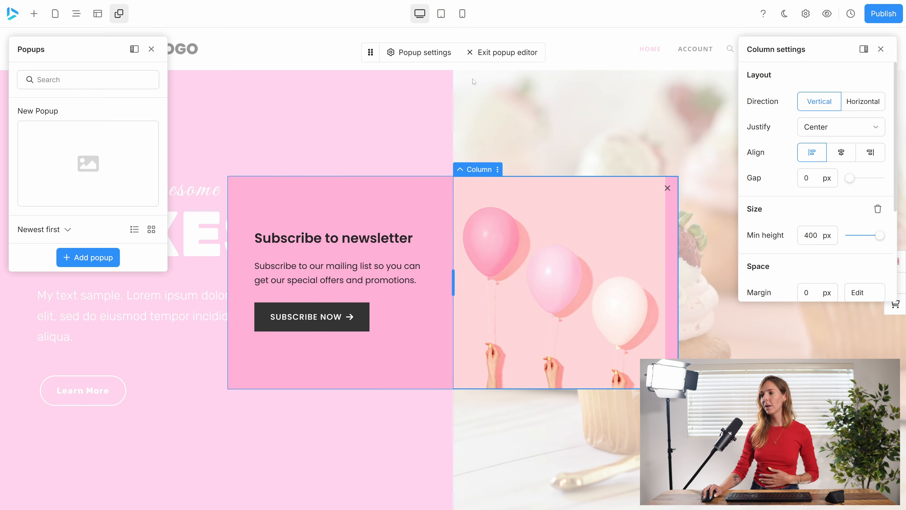
pyautogui.click(428, 53)
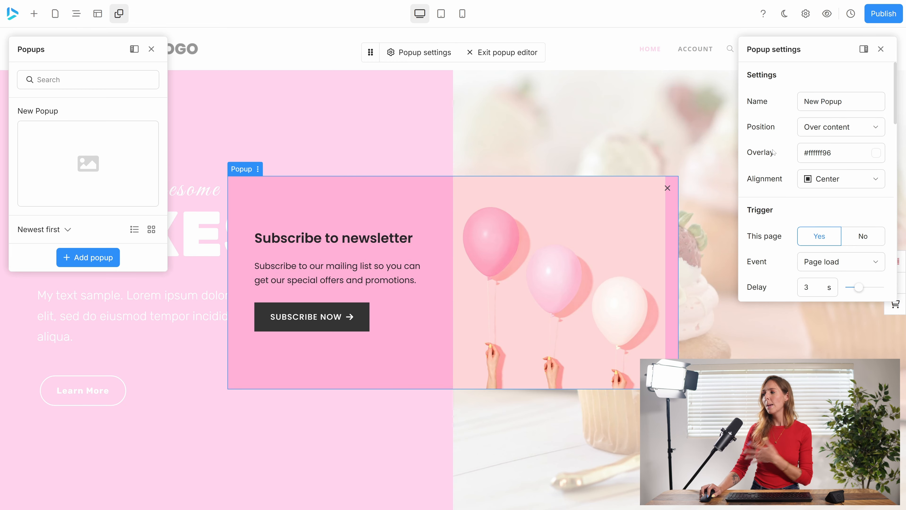
pyautogui.scroll(-10, 794, 166)
pyautogui.scroll(10, 795, 172)
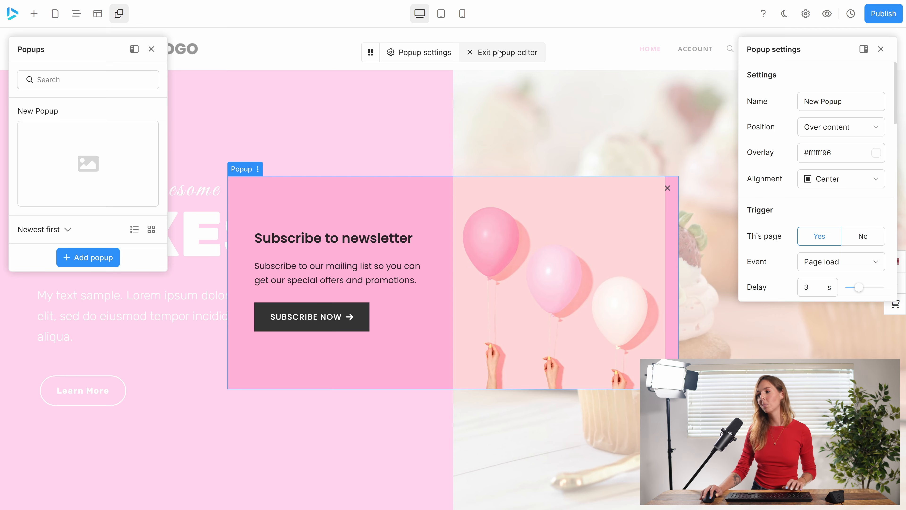
# Publish the current version of the popup and leave the popup editor.
pyautogui.click(881, 16)
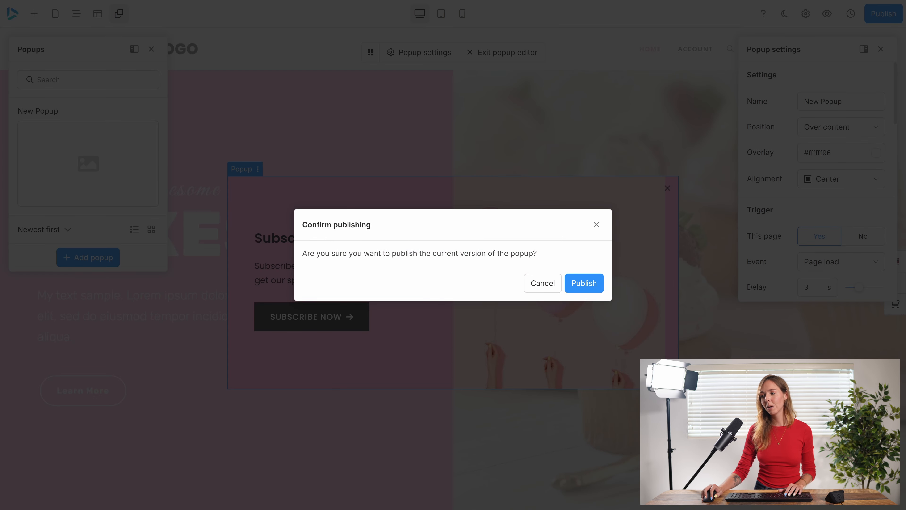
pyautogui.click(584, 283)
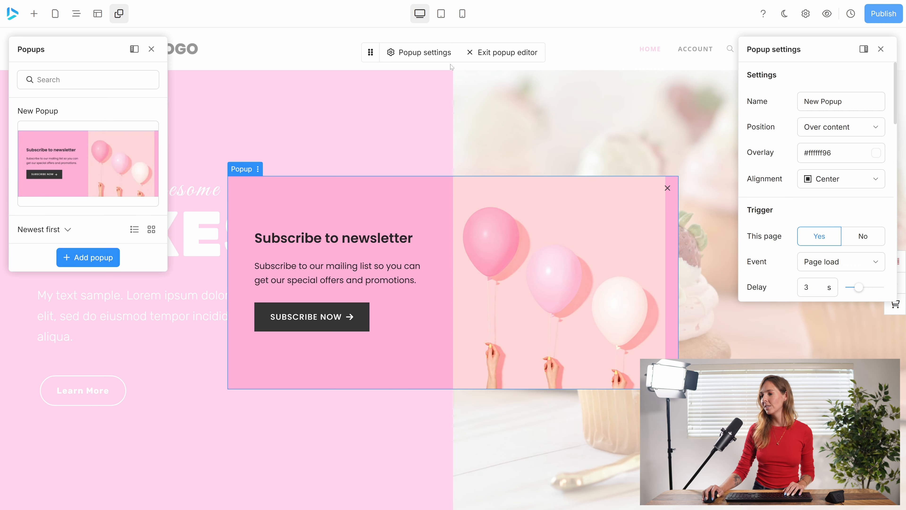
pyautogui.click(478, 57)
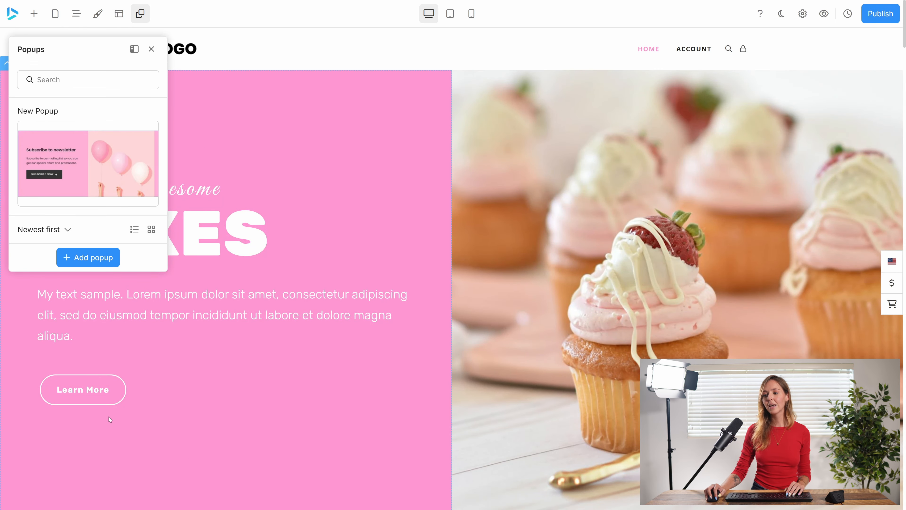
# Redirect the Learn More button in the CAKES hero section to the popup named New Popup.
pyautogui.click(77, 392)
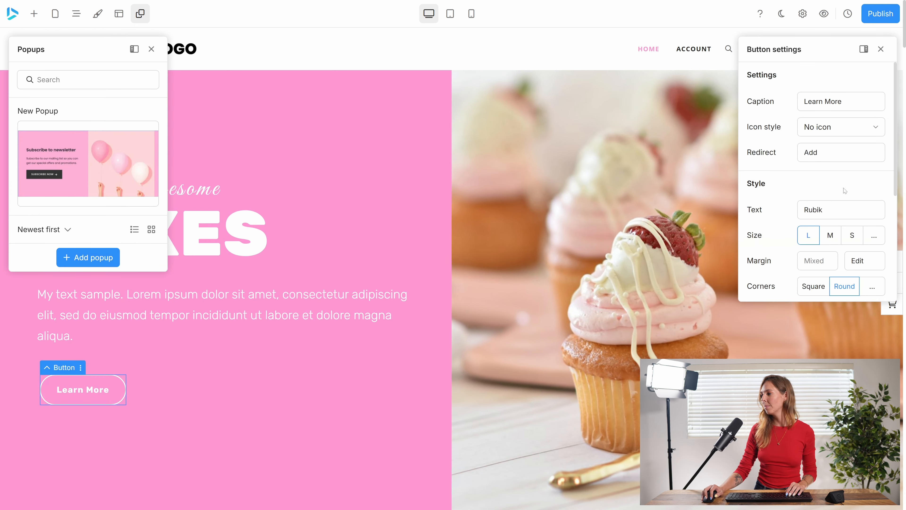
pyautogui.click(810, 154)
pyautogui.click(654, 123)
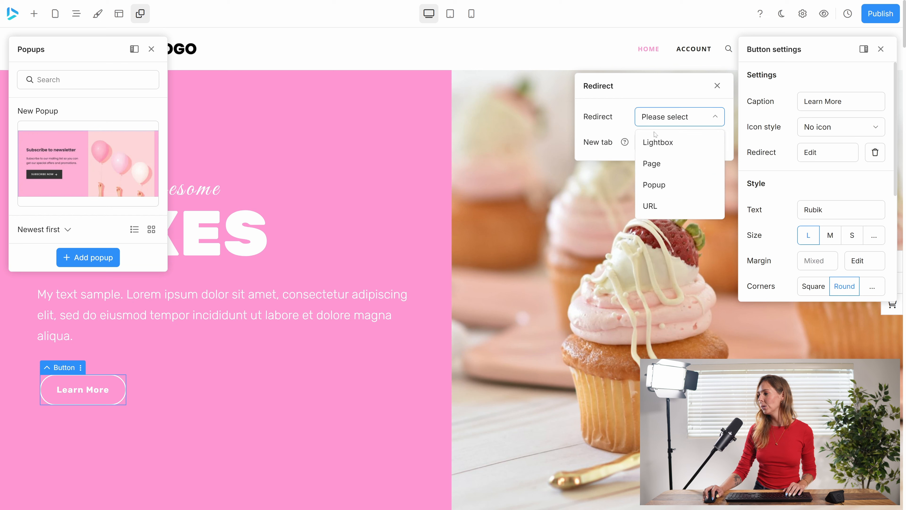
pyautogui.click(654, 185)
pyautogui.click(663, 142)
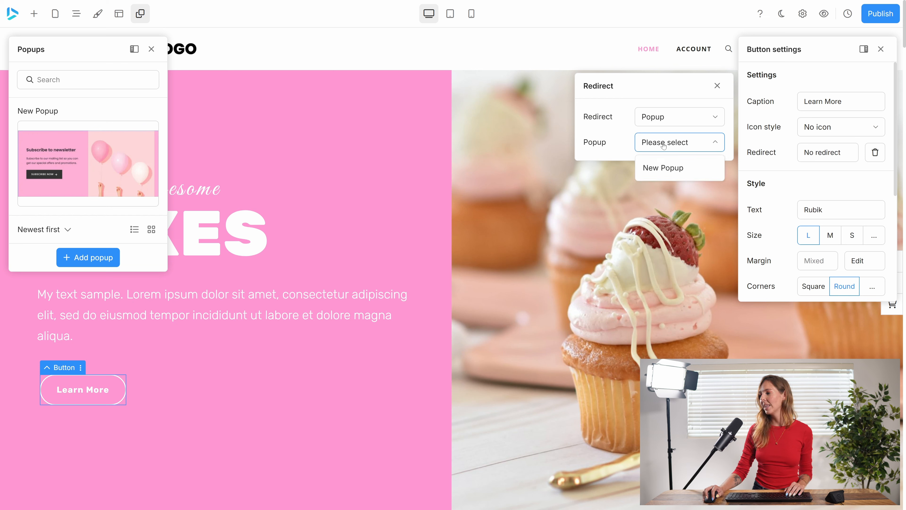
pyautogui.click(664, 168)
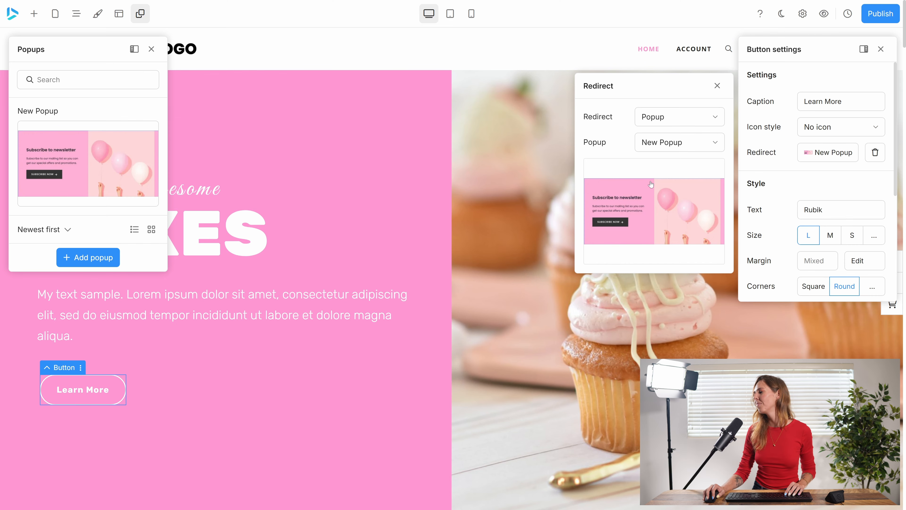
# Publish the current version of the page, check the newsletter popup in preview mode, and return to the page editor.
pyautogui.click(881, 15)
pyautogui.click(595, 283)
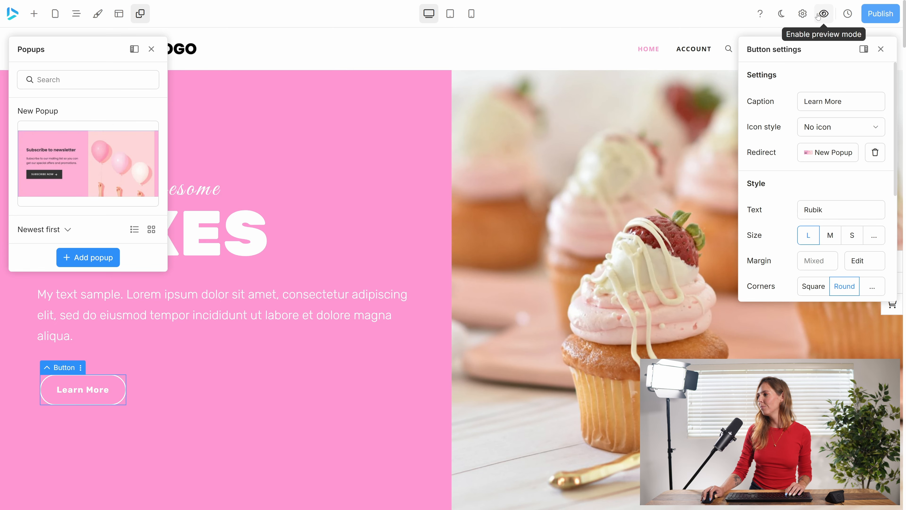
pyautogui.click(827, 14)
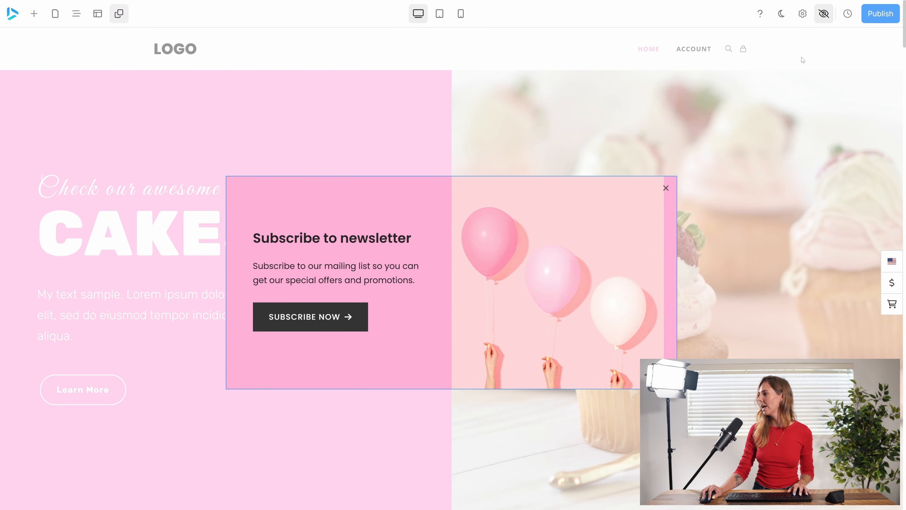
pyautogui.click(824, 13)
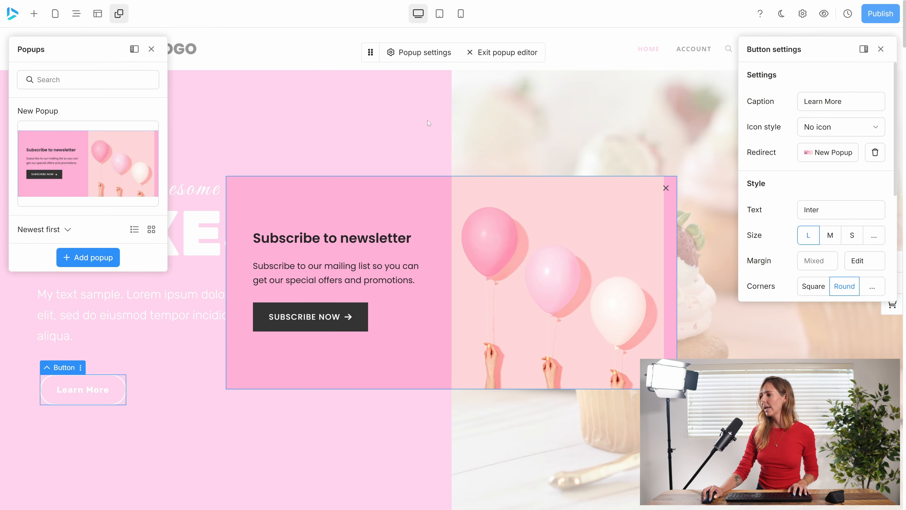
pyautogui.click(498, 52)
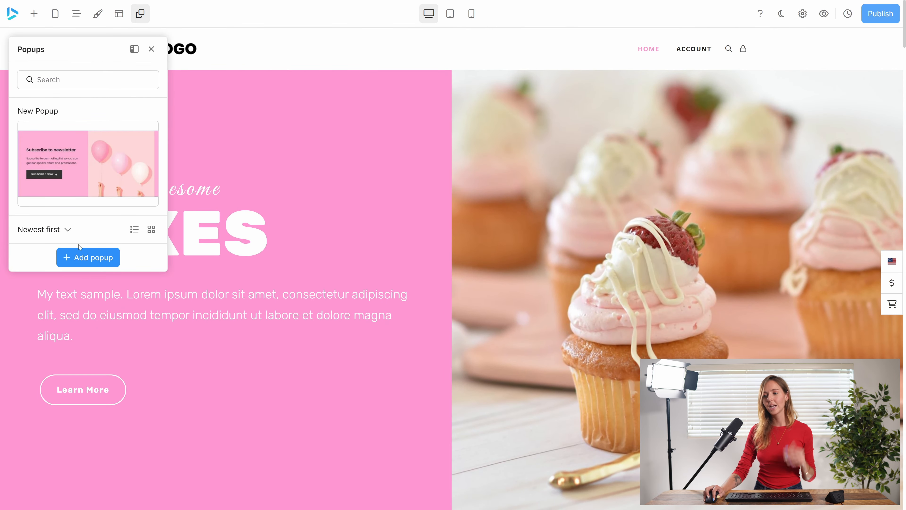
# Add the yellow premade "Download our eBook" popup with the book cover to the site.
pyautogui.click(82, 259)
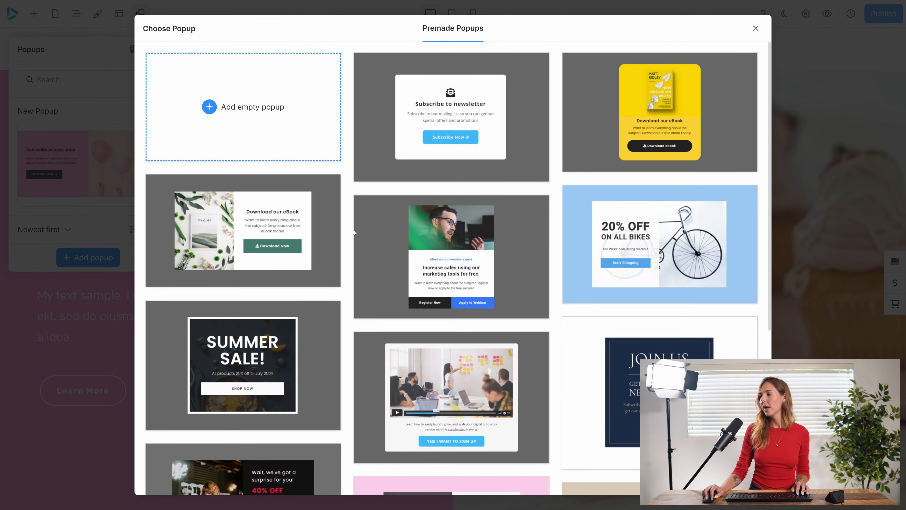
pyautogui.scroll(-5, 470, 240)
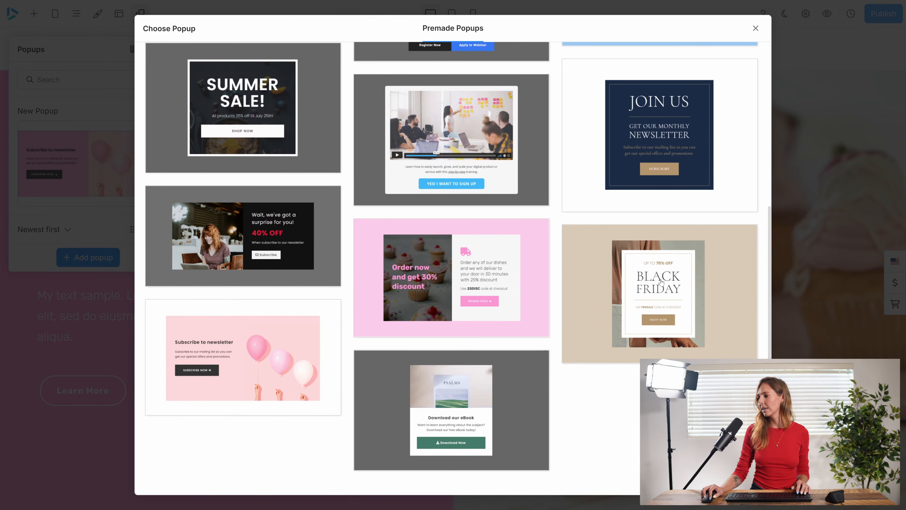
pyautogui.scroll(6, 661, 282)
pyautogui.click(641, 121)
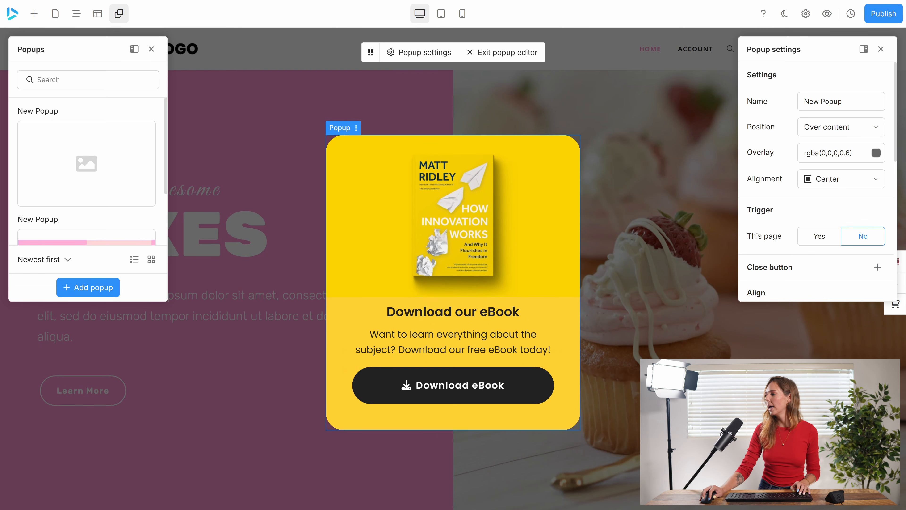
# Rename the eBook popup to "Yellow Popup" and publish it.
pyautogui.doubleClick(812, 102)
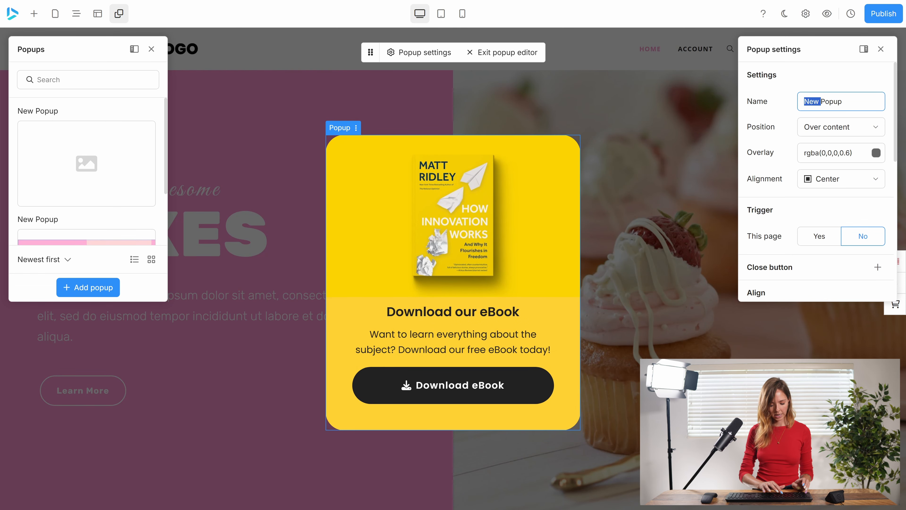
pyautogui.write('Yellow')
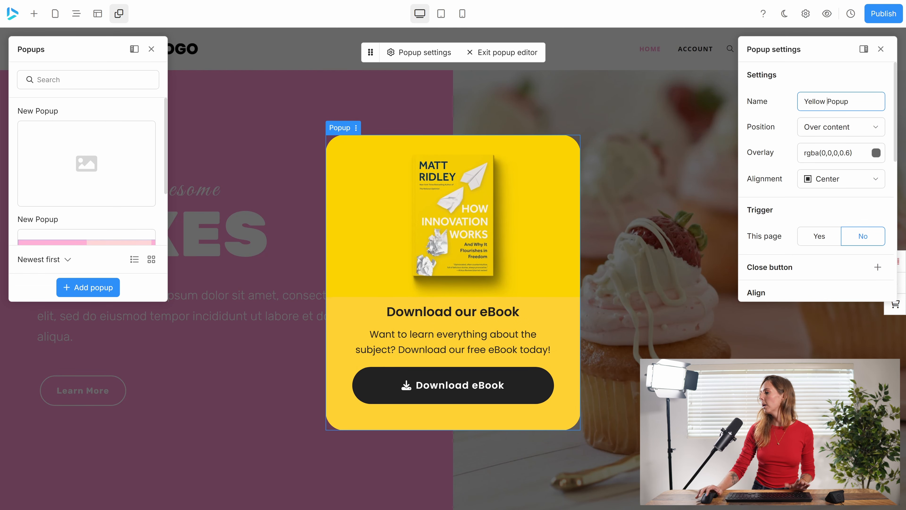
pyautogui.click(881, 18)
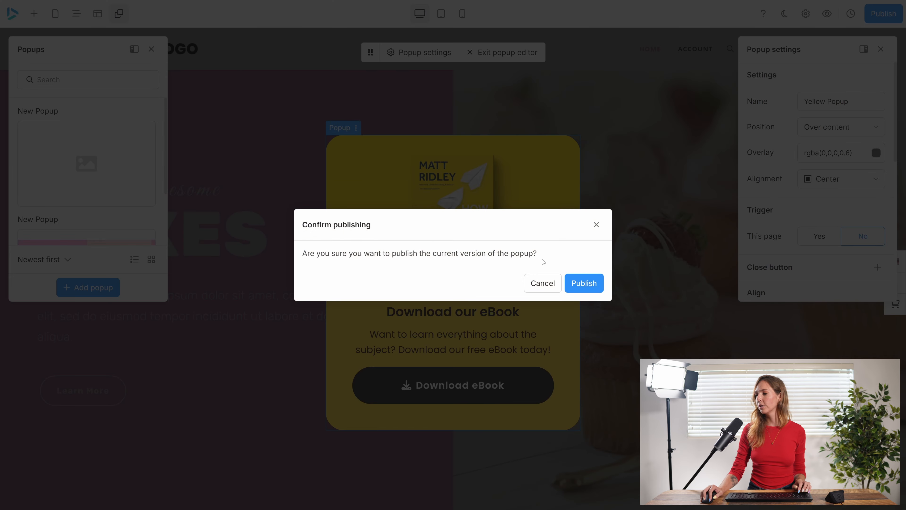
pyautogui.click(591, 280)
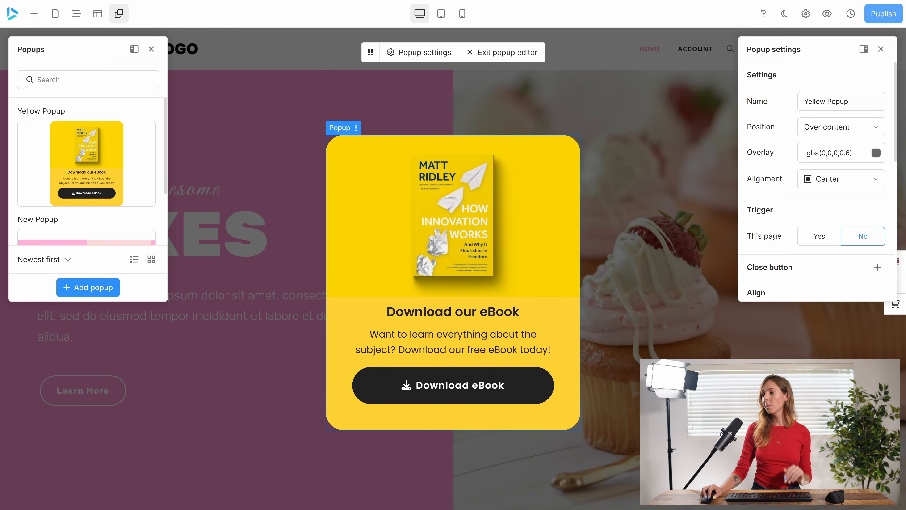
# Try an Exit intent trigger for the yellow popup on this page, and turn the page trigger back off.
pyautogui.scroll(-3, 830, 143)
pyautogui.click(830, 129)
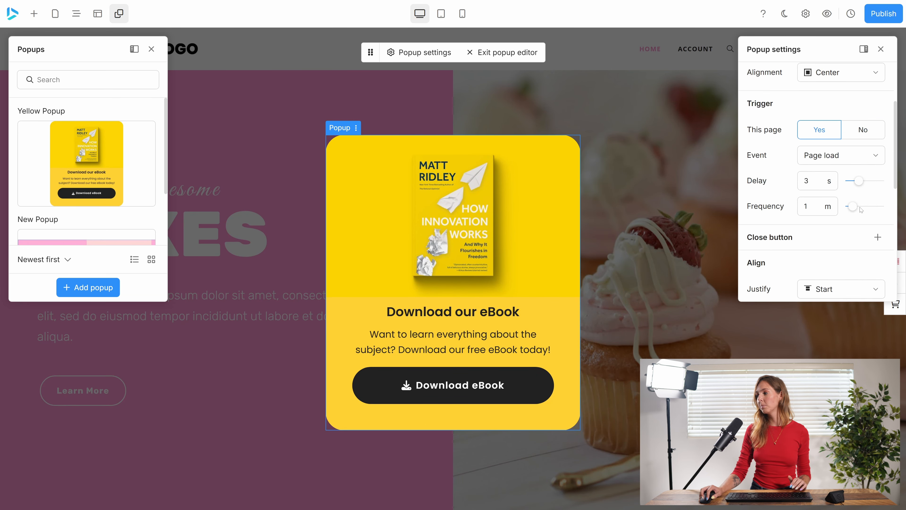
pyautogui.click(831, 154)
pyautogui.click(823, 180)
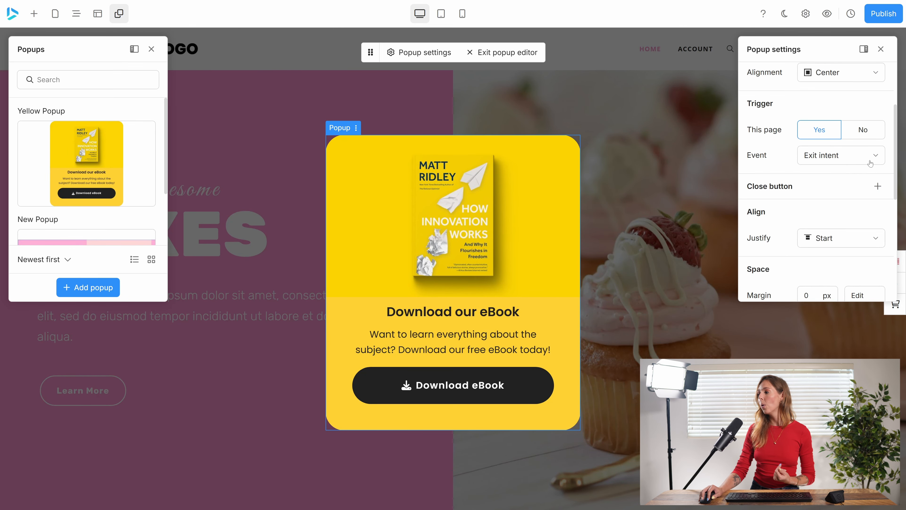
pyautogui.click(863, 130)
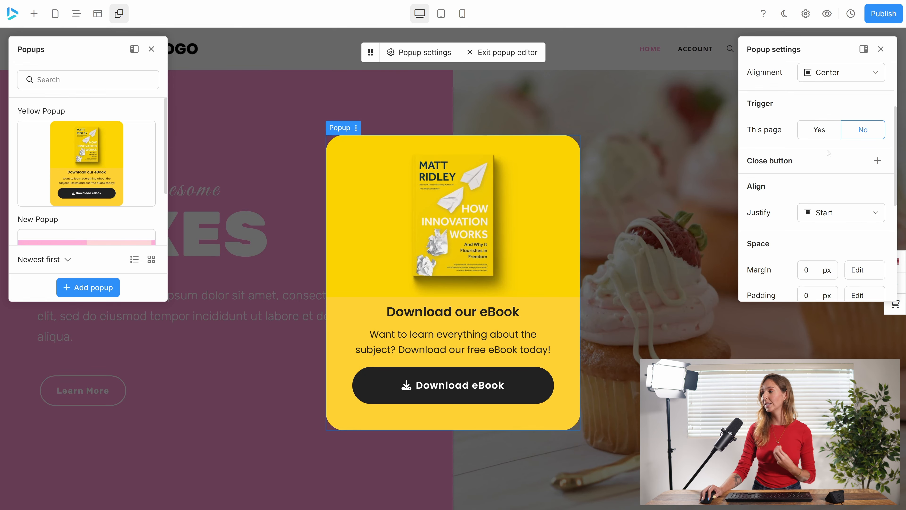
# Publish the yellow popup without a page trigger and leave the popup editor.
pyautogui.click(891, 18)
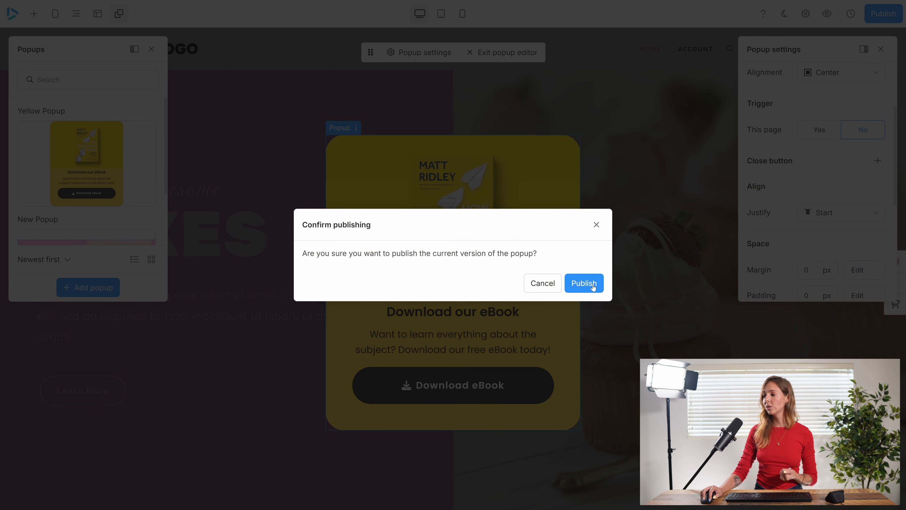
pyautogui.click(592, 288)
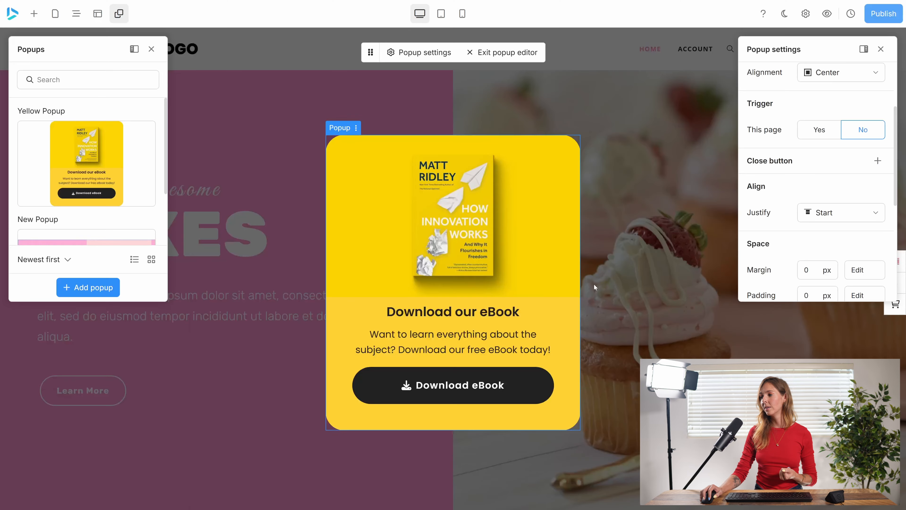
pyautogui.click(503, 52)
# Redirect the Learn More button in the Our Ingredients section to the popup named Yellow Popup.
pyautogui.scroll(-8, 342, 295)
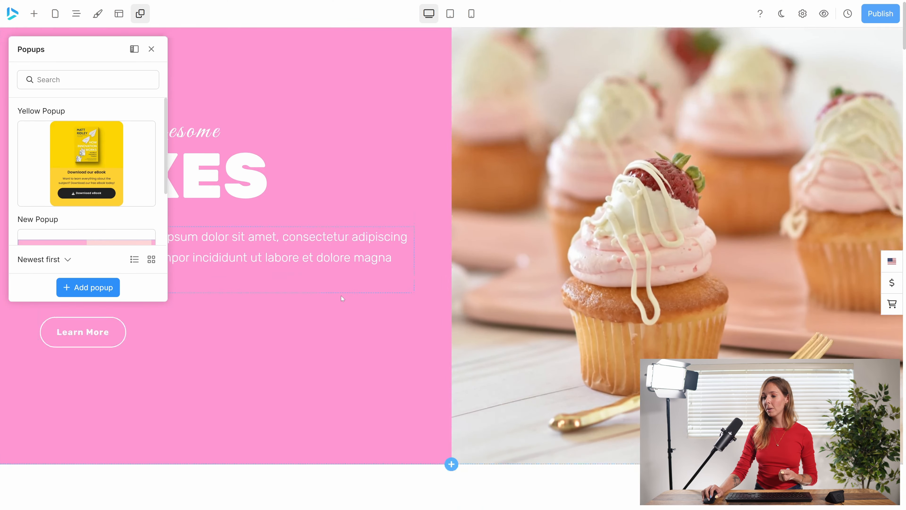
pyautogui.scroll(-5, 349, 308)
pyautogui.click(520, 185)
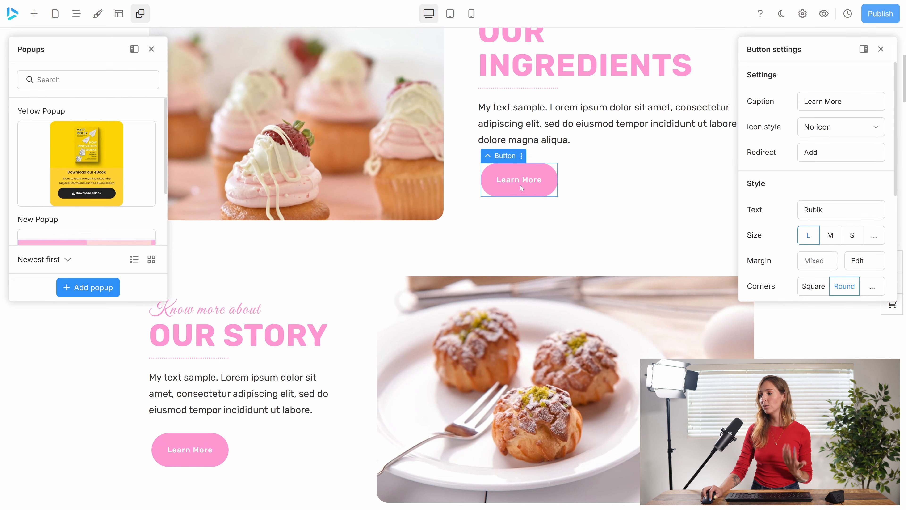
pyautogui.click(823, 161)
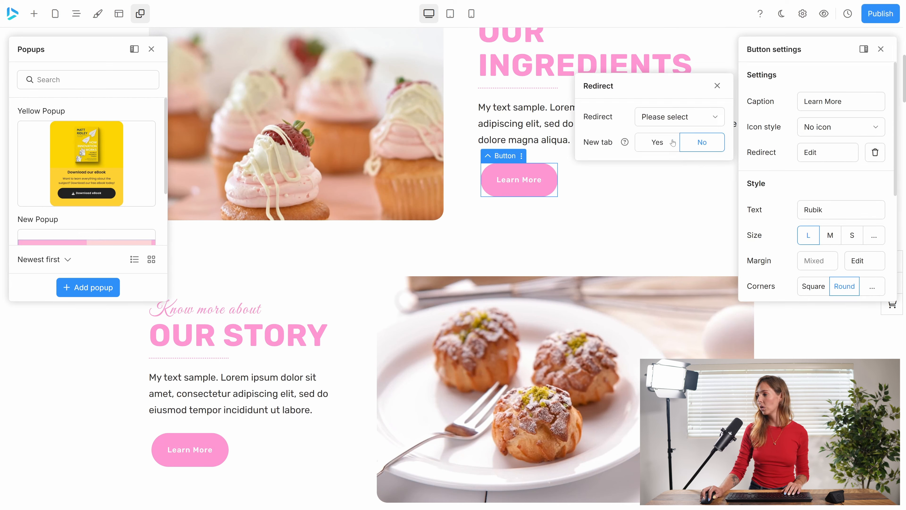
pyautogui.click(669, 121)
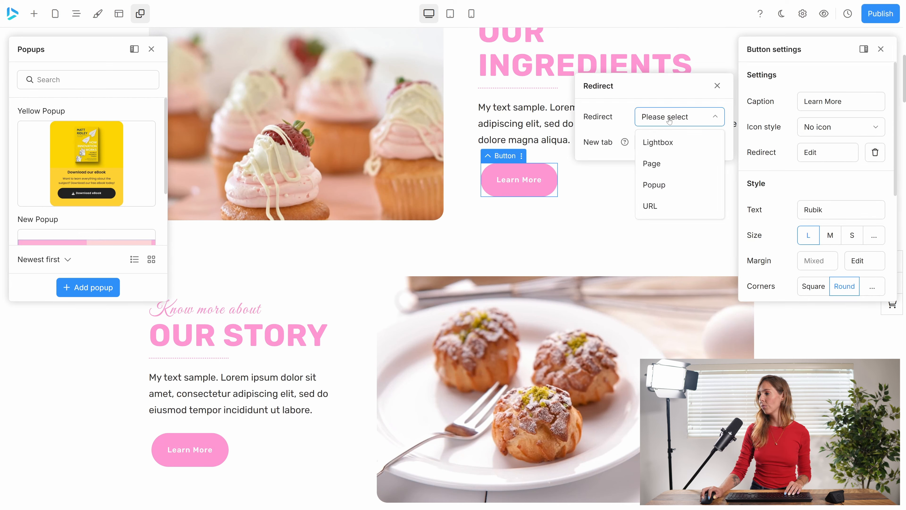
pyautogui.click(653, 185)
pyautogui.click(668, 146)
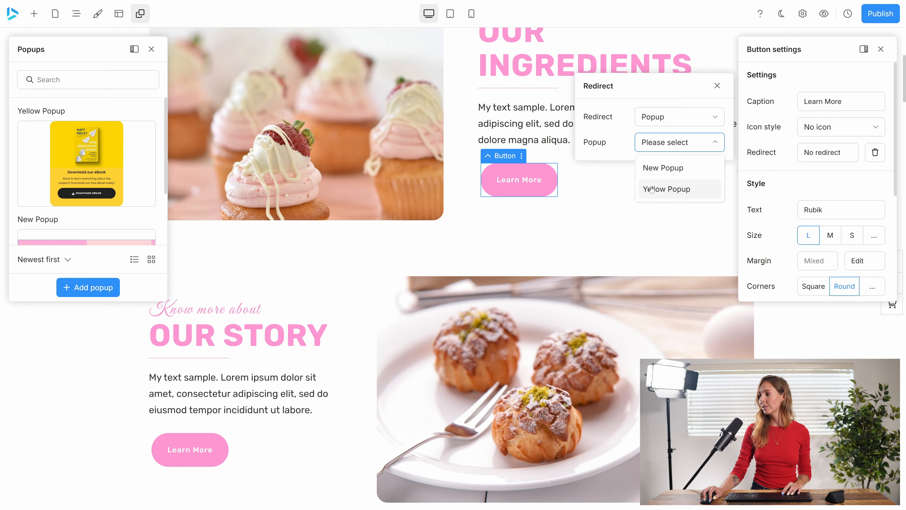
pyautogui.click(655, 190)
# Publish the current version of the page and test the Our Ingredients section's Learn More button in preview mode.
pyautogui.click(880, 13)
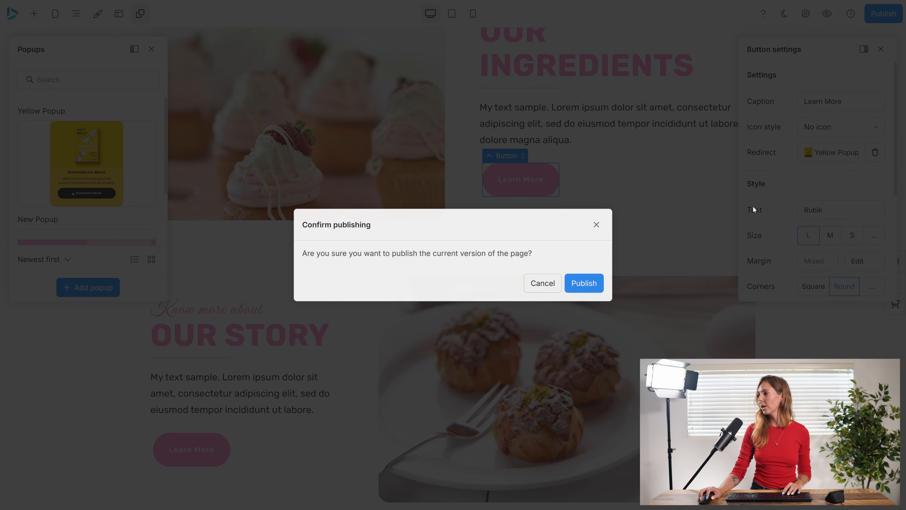
pyautogui.click(589, 282)
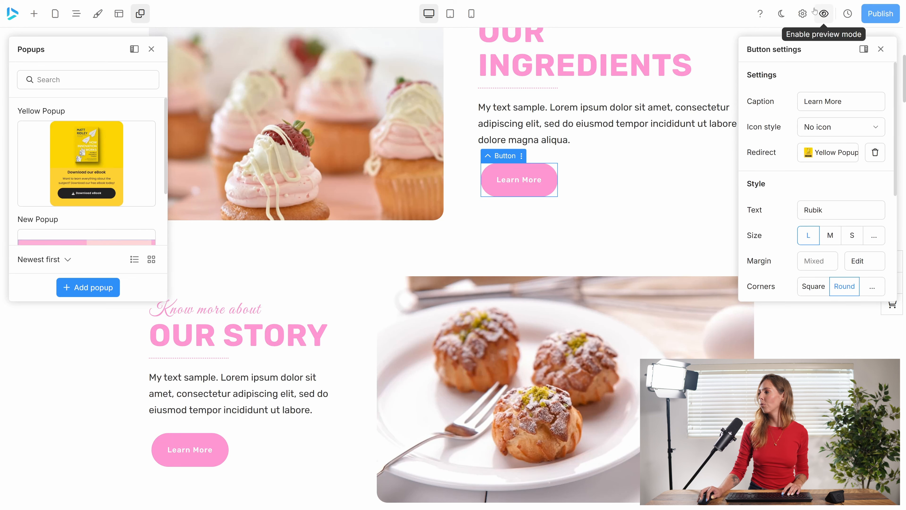
pyautogui.click(821, 13)
pyautogui.click(499, 179)
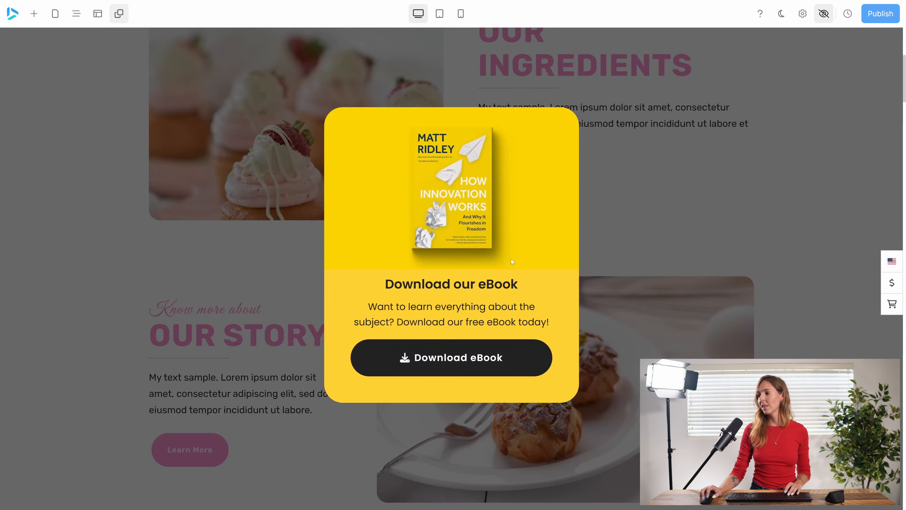